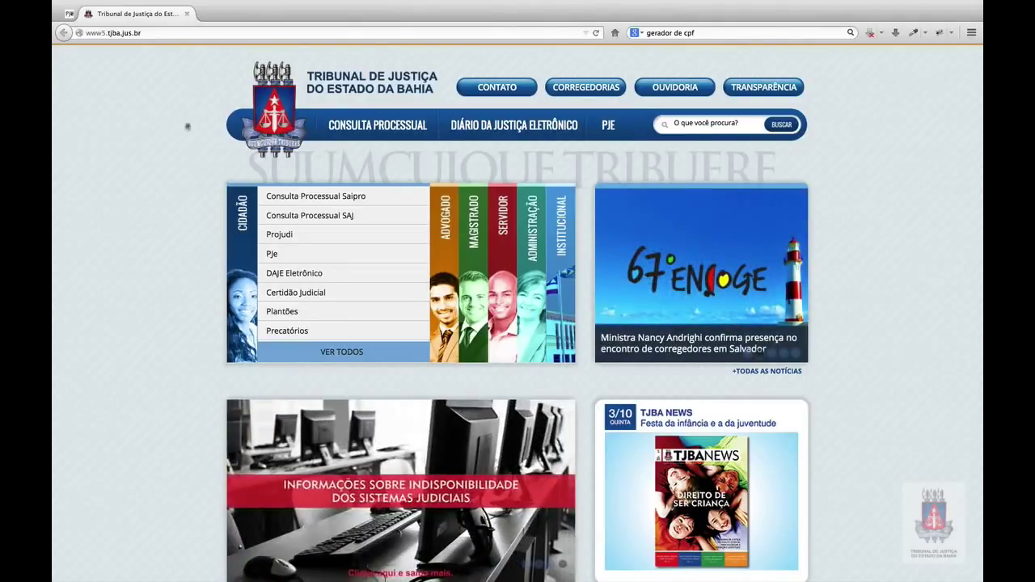
From the TJBA site's PJE menu, open 'ACESSE O SISTEMA PJe' to reach the PJe training login page.
{"action": "left_click", "coordinate": [611, 128]}
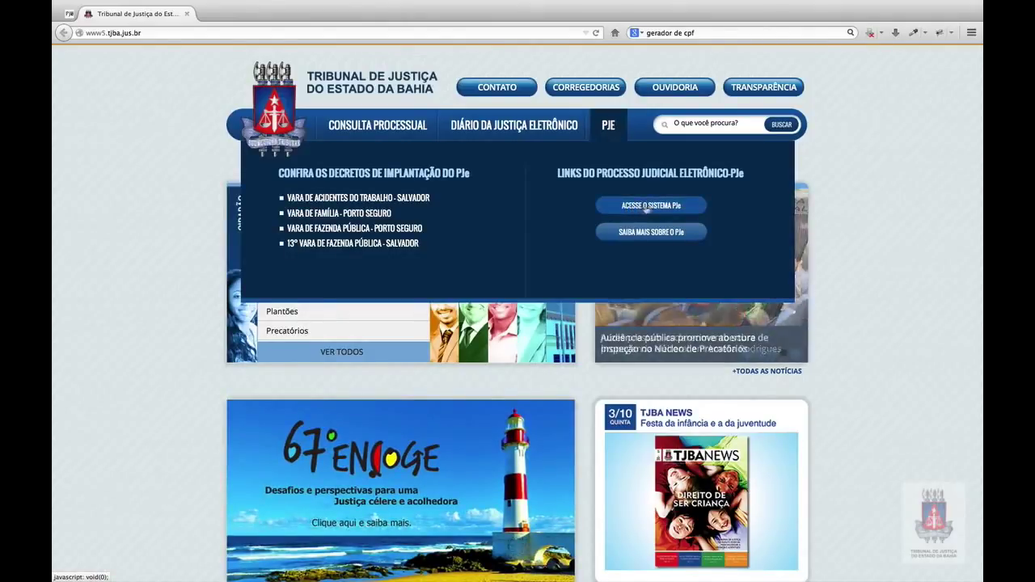
{"action": "left_click", "coordinate": [676, 210]}
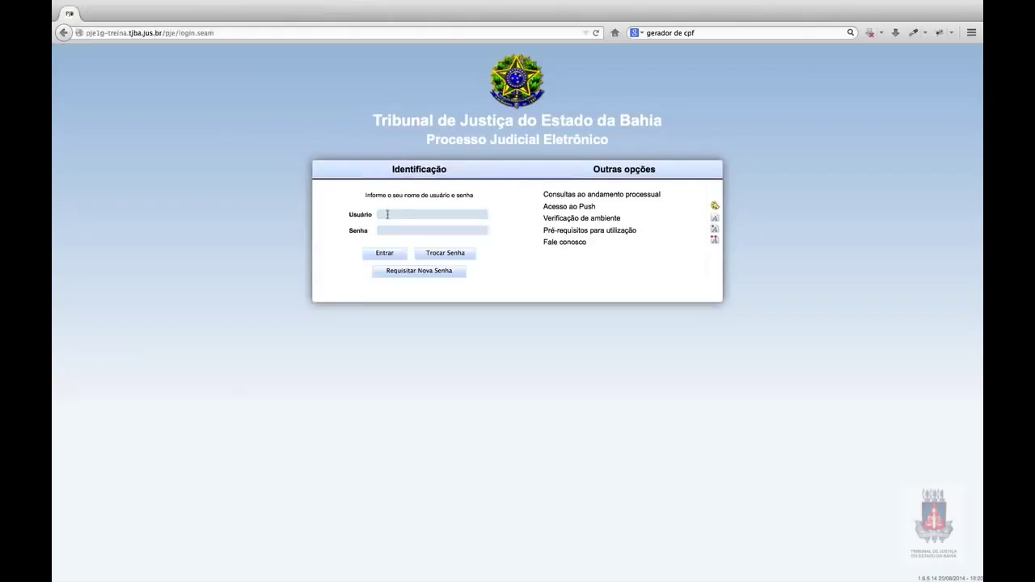
Sign in to PJe as the advocate using the saved user login suggestion.
{"action": "type", "text": "66"}
{"action": "left_click", "coordinate": [449, 224]}
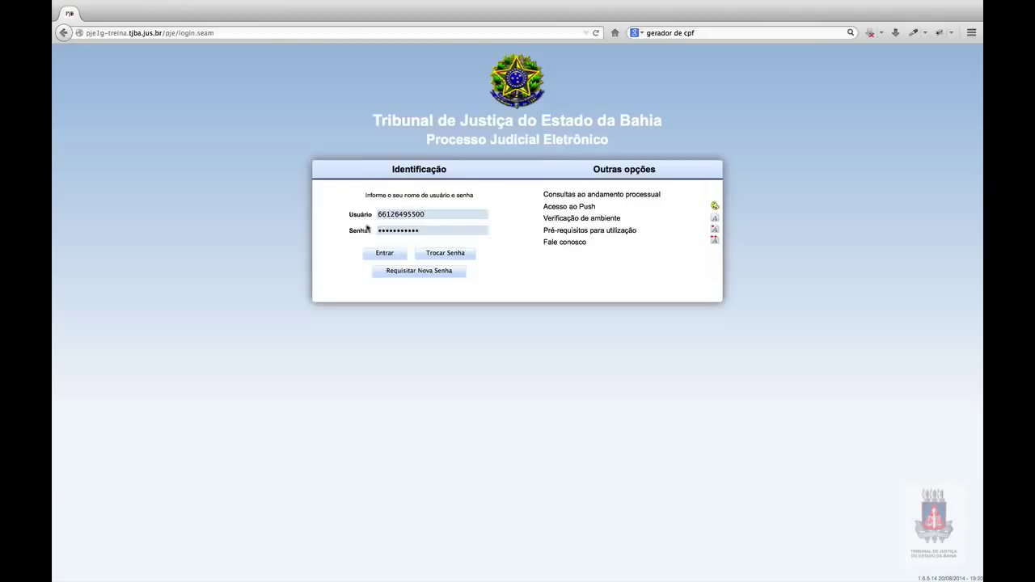
{"action": "left_click", "coordinate": [382, 255]}
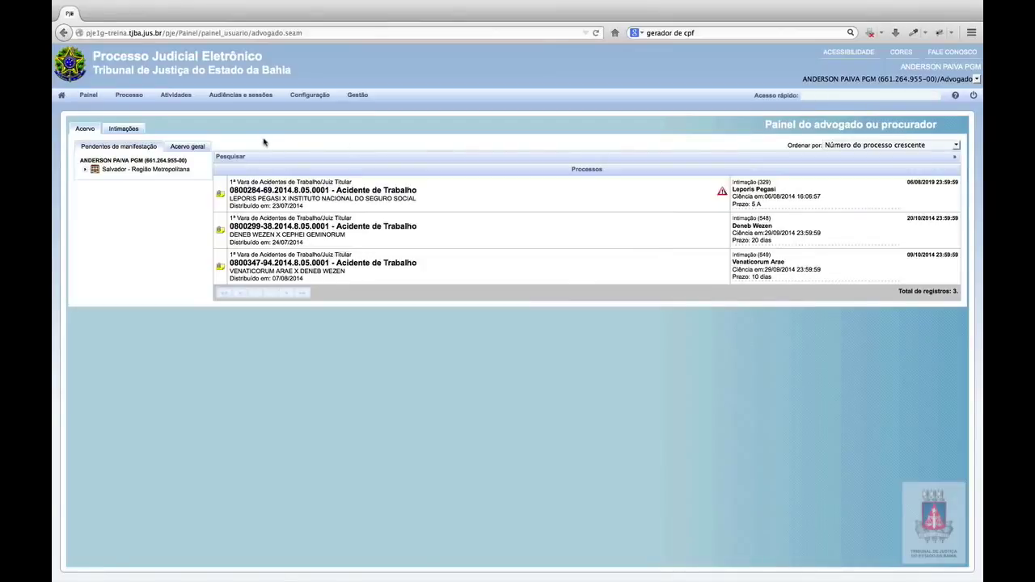
Register a new process with section Porto Seguro and class ALIMENTOS – LEI ESPECIAL Nº 5.478/68, then include it.
{"action": "left_click", "coordinate": [133, 97]}
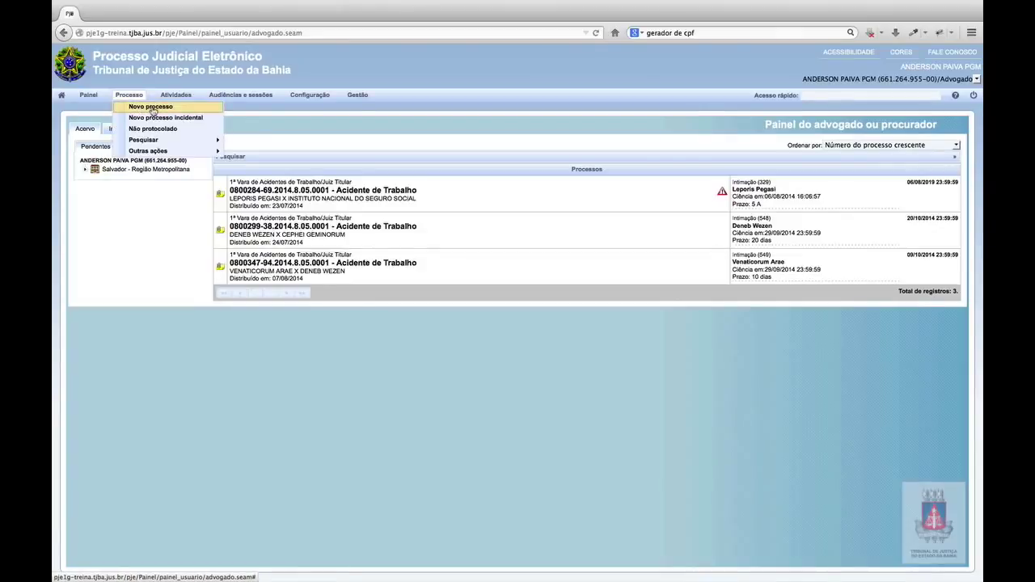
{"action": "left_click", "coordinate": [152, 108]}
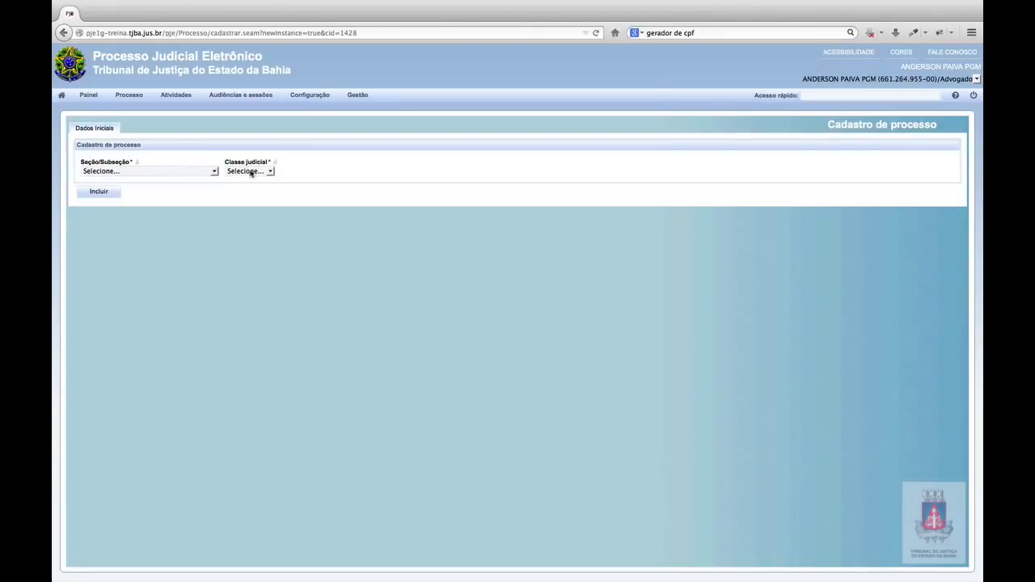
{"action": "left_click", "coordinate": [184, 172]}
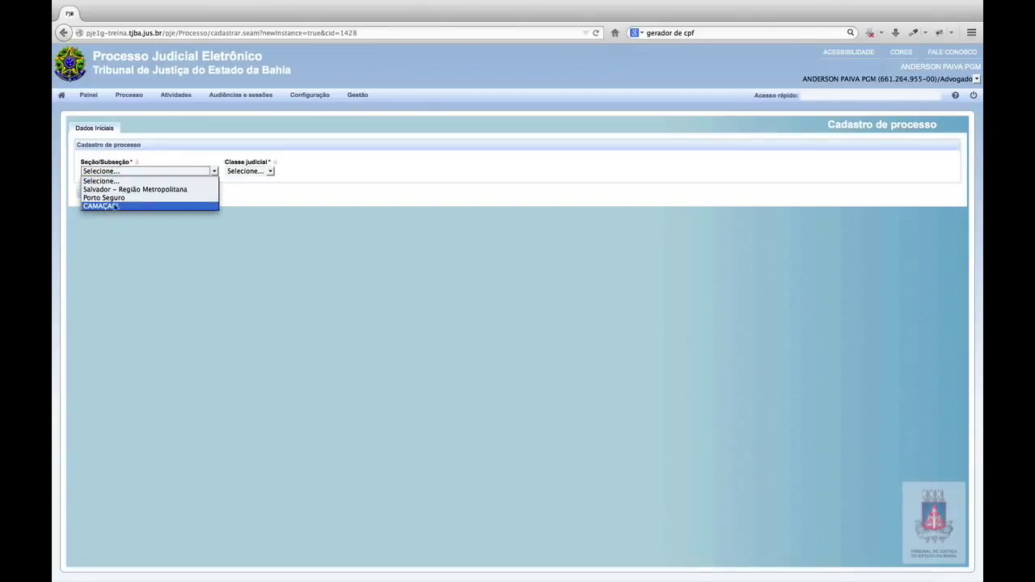
{"action": "left_click", "coordinate": [123, 199]}
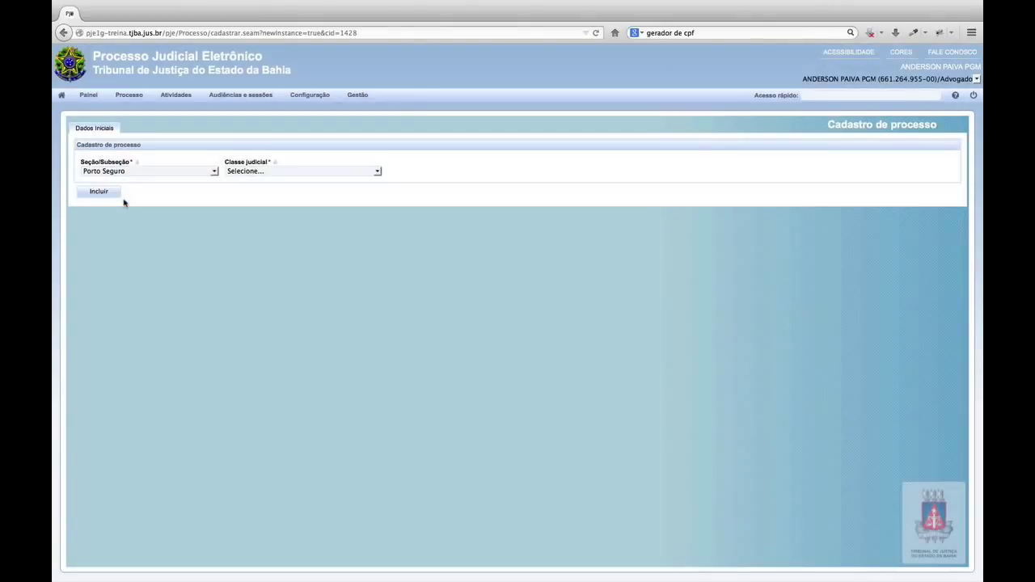
{"action": "left_click", "coordinate": [246, 172]}
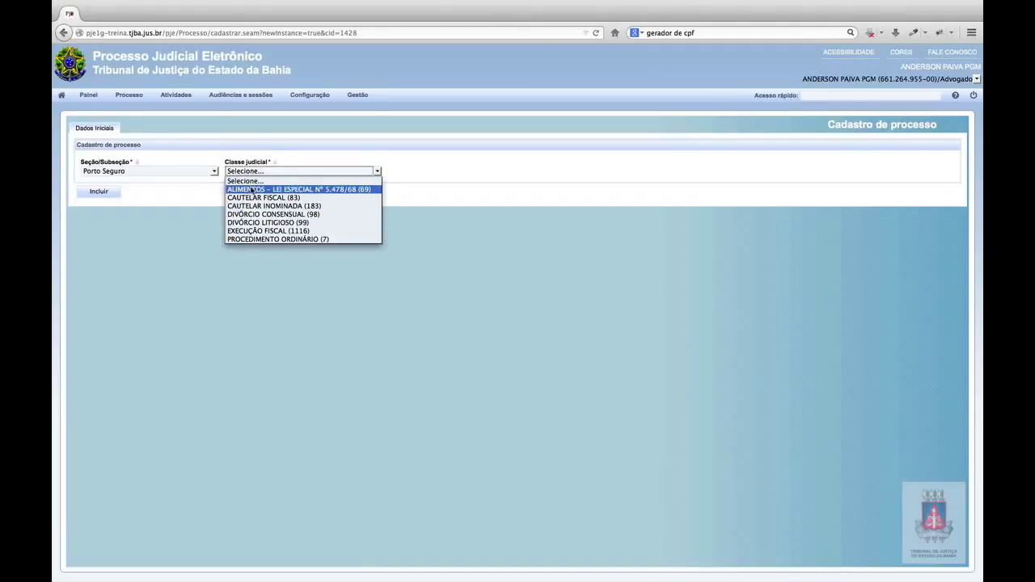
{"action": "left_click", "coordinate": [252, 190]}
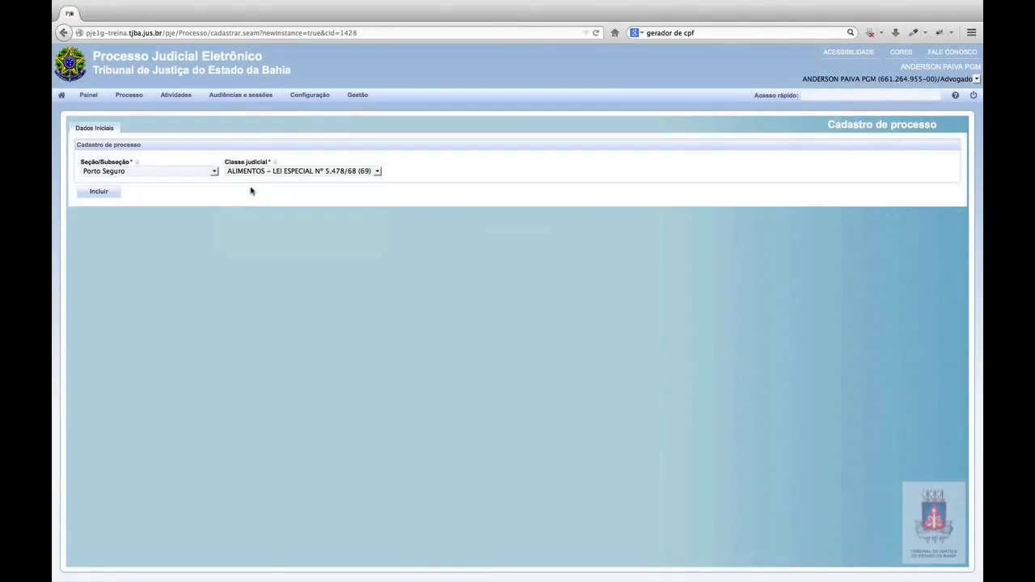
{"action": "left_click", "coordinate": [99, 192]}
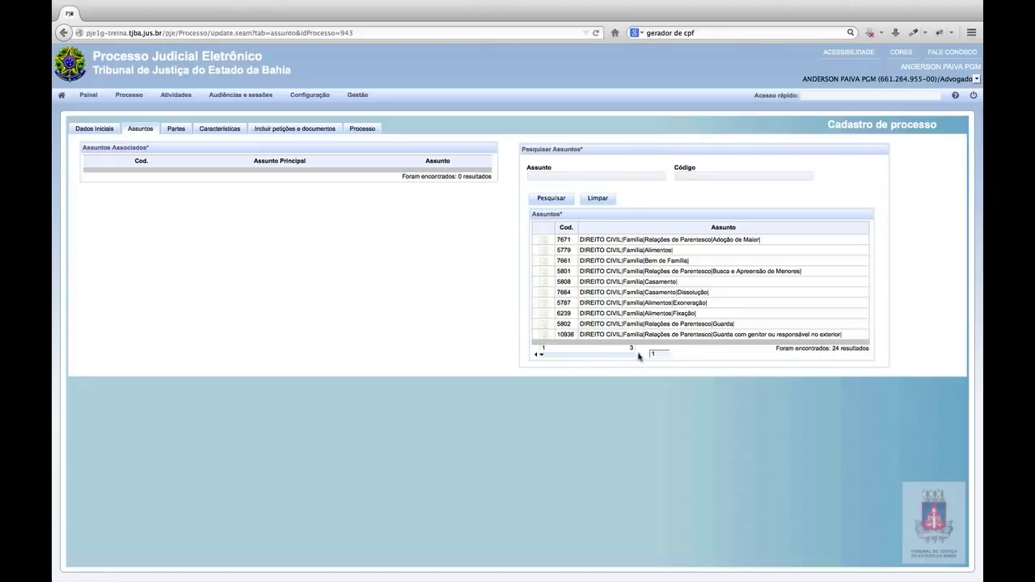
Add subjects 7671, 5801 and 7664, make 7671 the main subject, and remove 7664.
{"action": "left_click", "coordinate": [544, 242]}
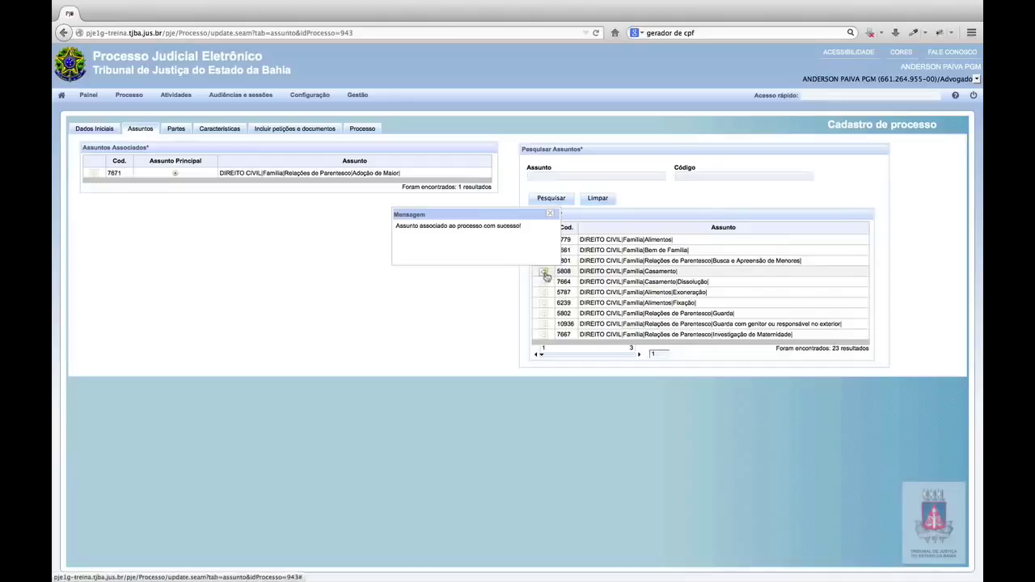
{"action": "left_click", "coordinate": [551, 214]}
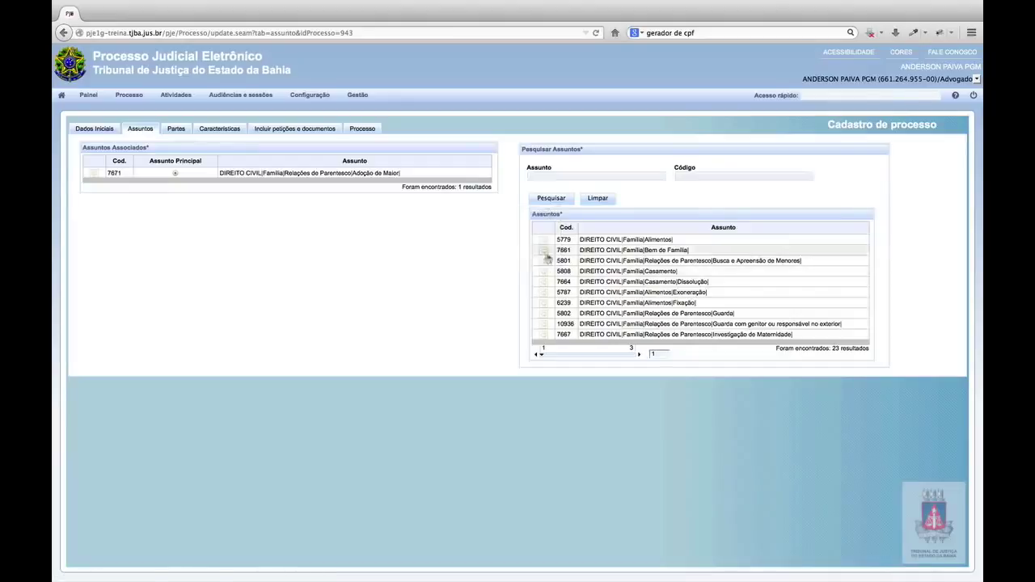
{"action": "left_click", "coordinate": [544, 263]}
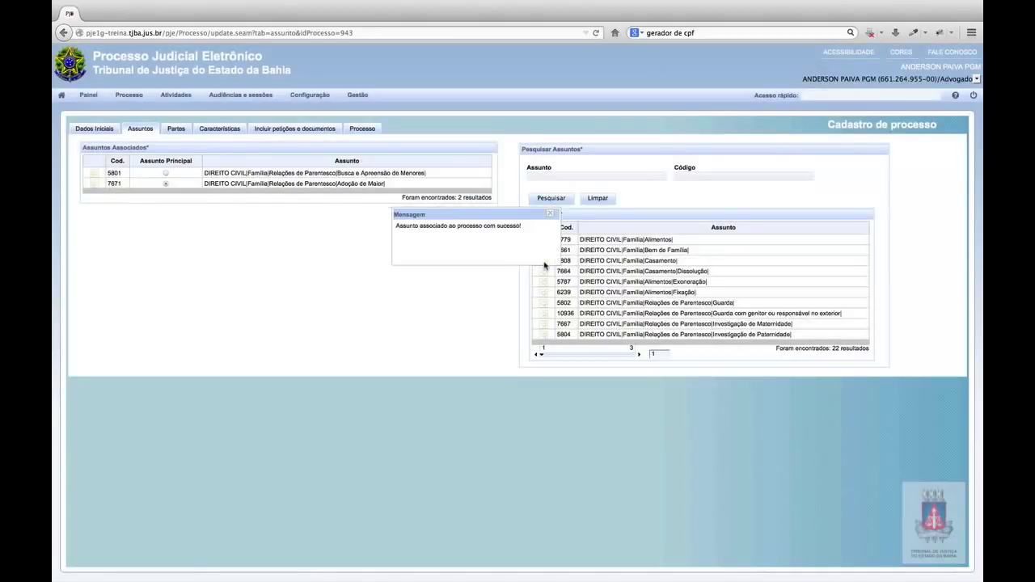
{"action": "left_click", "coordinate": [550, 214]}
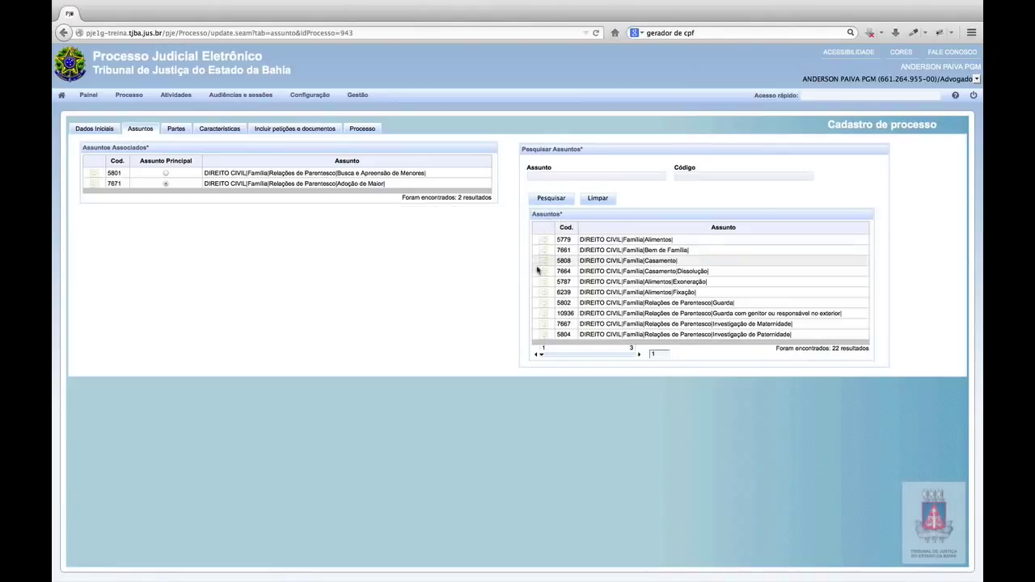
{"action": "left_click", "coordinate": [542, 273]}
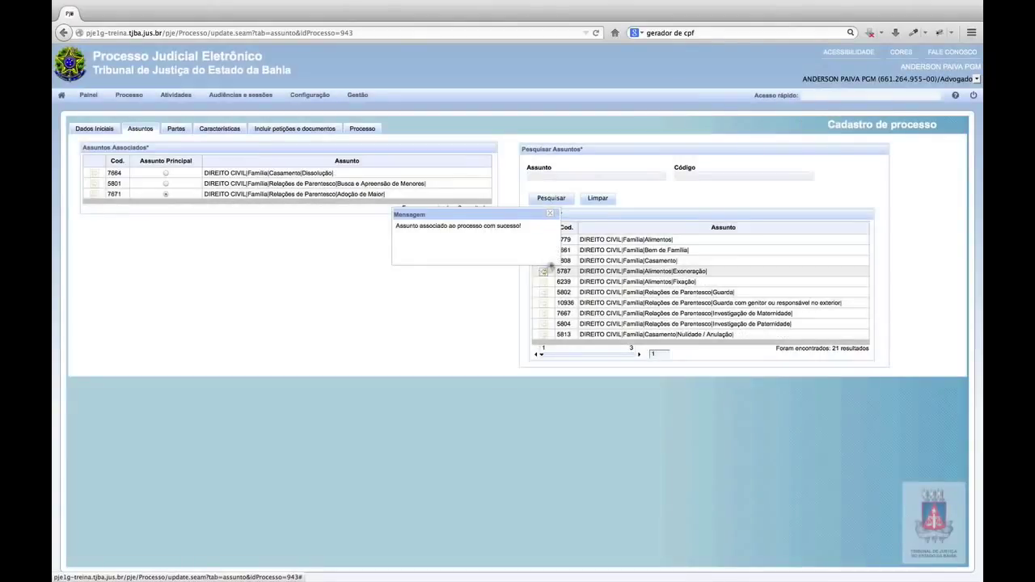
{"action": "left_click", "coordinate": [550, 214]}
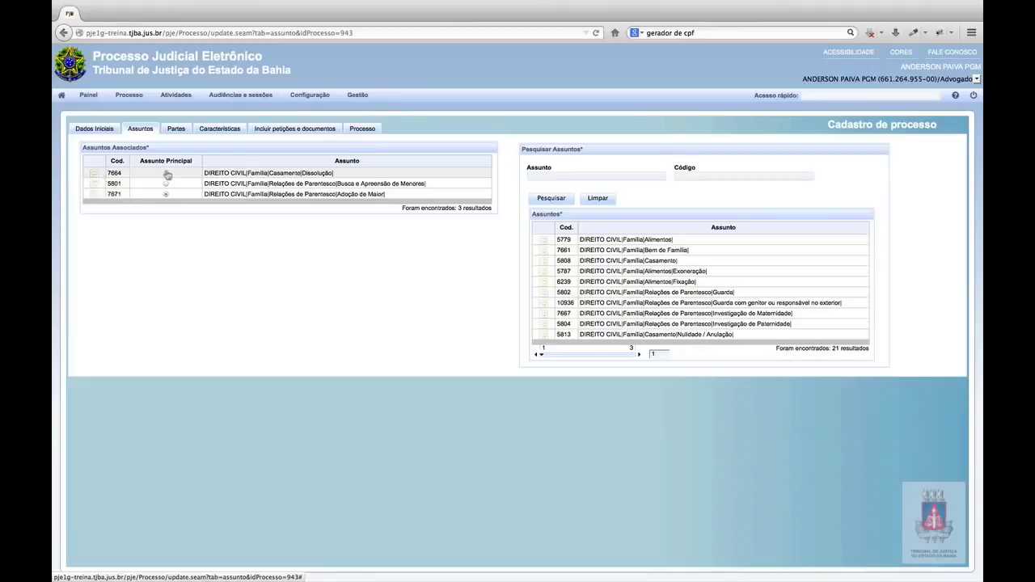
{"action": "left_click", "coordinate": [166, 195]}
{"action": "left_click", "coordinate": [95, 177]}
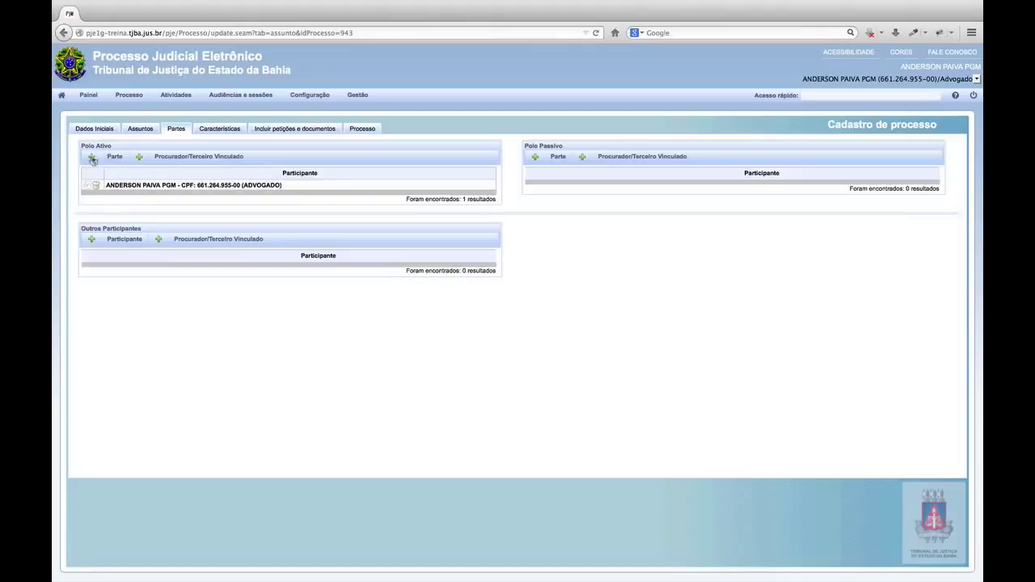
Open the active-side party dialog and keep the party type as individual after trying the other types.
{"action": "left_click", "coordinate": [92, 158]}
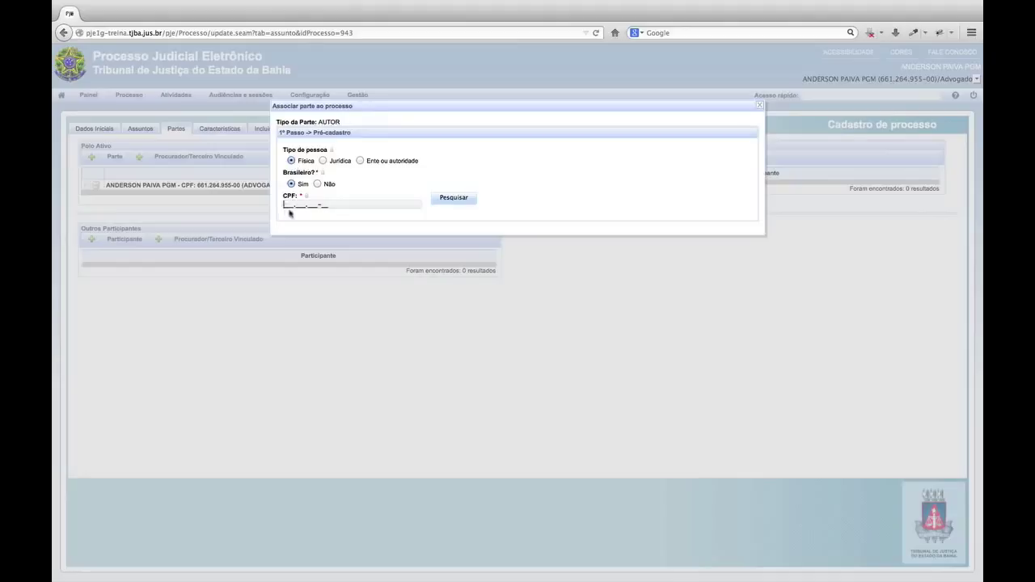
{"action": "left_click", "coordinate": [323, 161]}
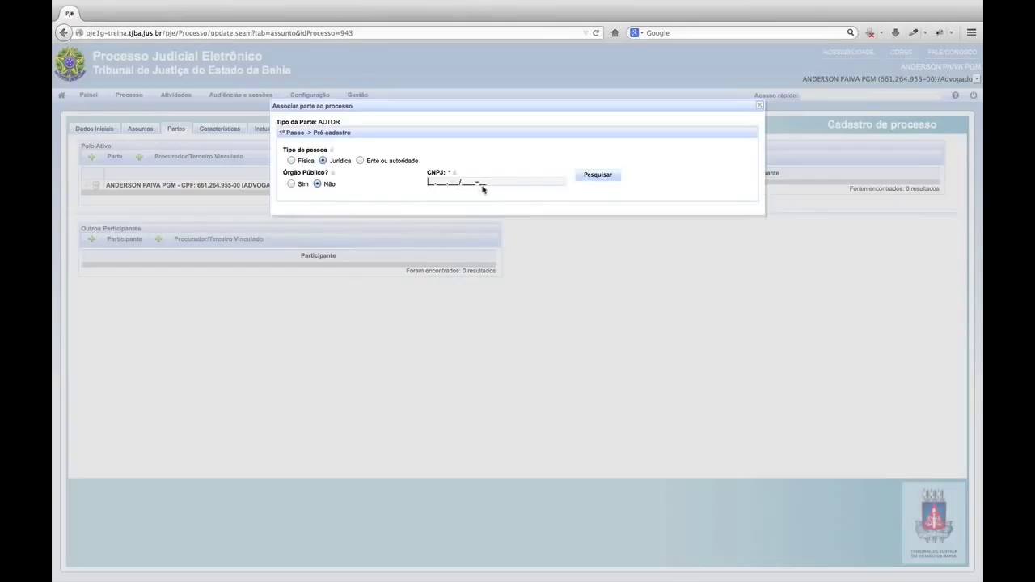
{"action": "left_click", "coordinate": [361, 160]}
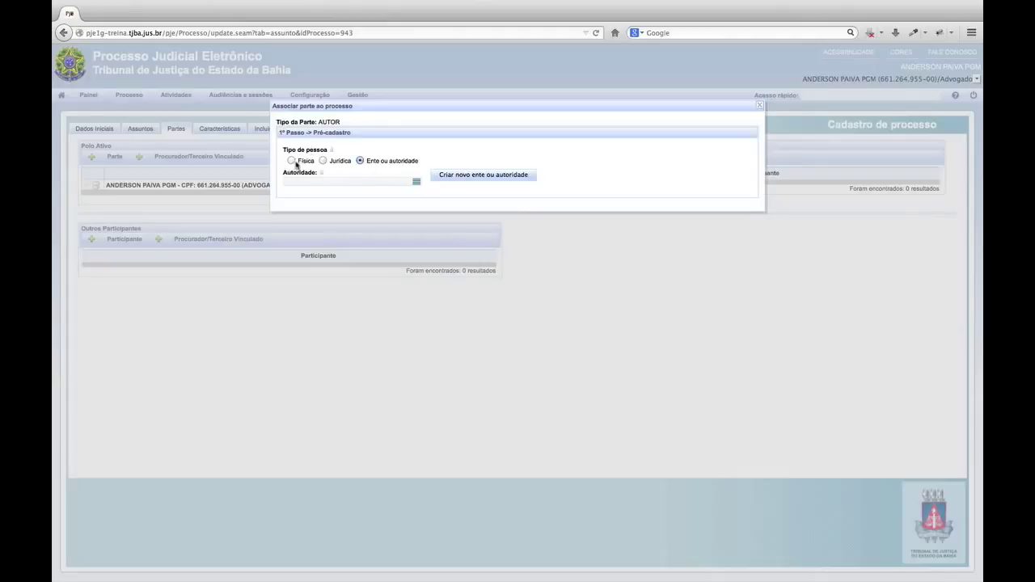
{"action": "left_click", "coordinate": [292, 161]}
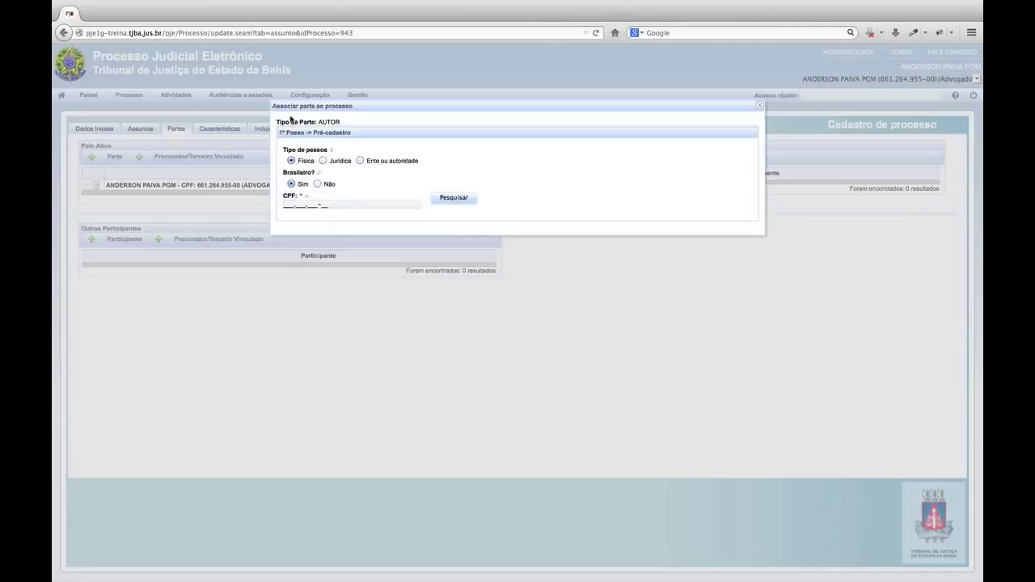
Search the plaintiff by CPF and confirm the found person as the AUTOR party.
{"action": "left_click", "coordinate": [284, 205]}
{"action": "left_click", "coordinate": [467, 202]}
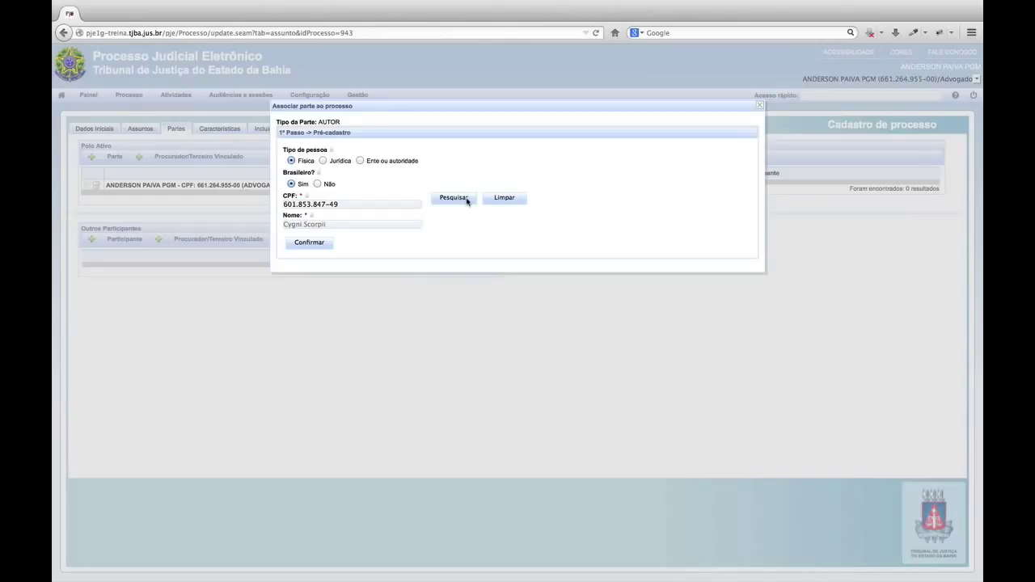
{"action": "left_click", "coordinate": [308, 243]}
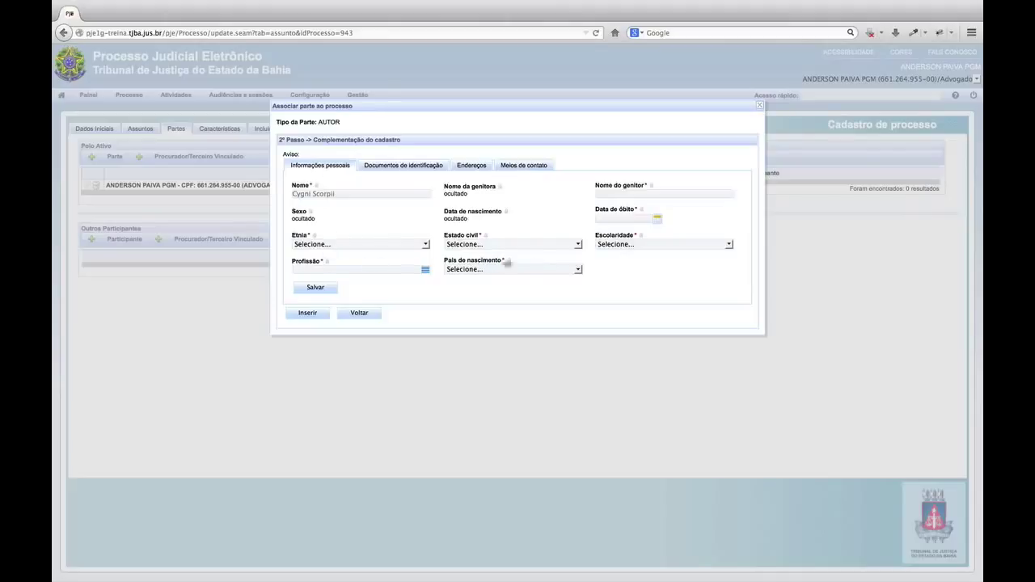
Review the plaintiff's identification documents, addresses and contact methods, ending on the Endereços form.
{"action": "left_click", "coordinate": [429, 165]}
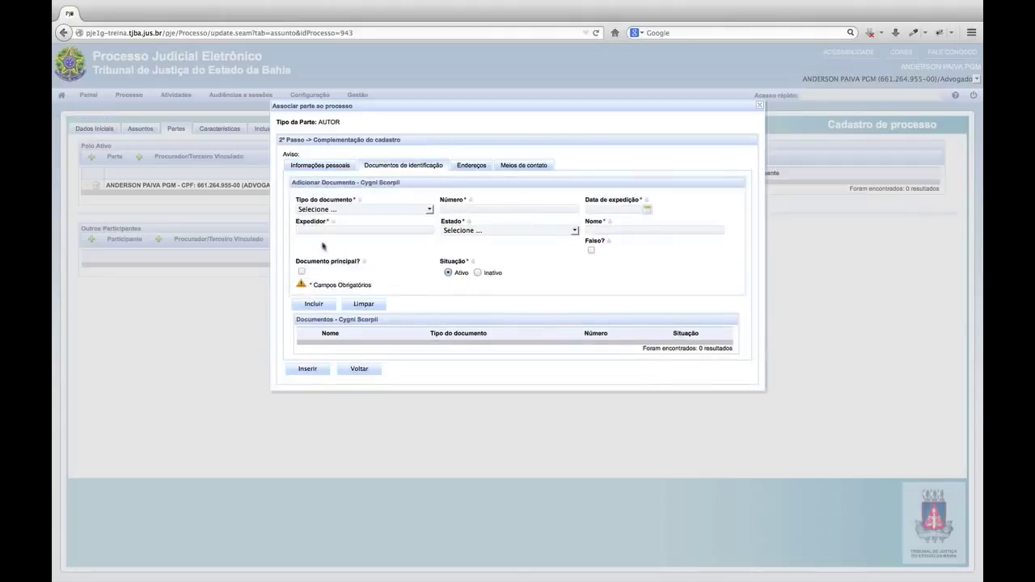
{"action": "left_click", "coordinate": [465, 166]}
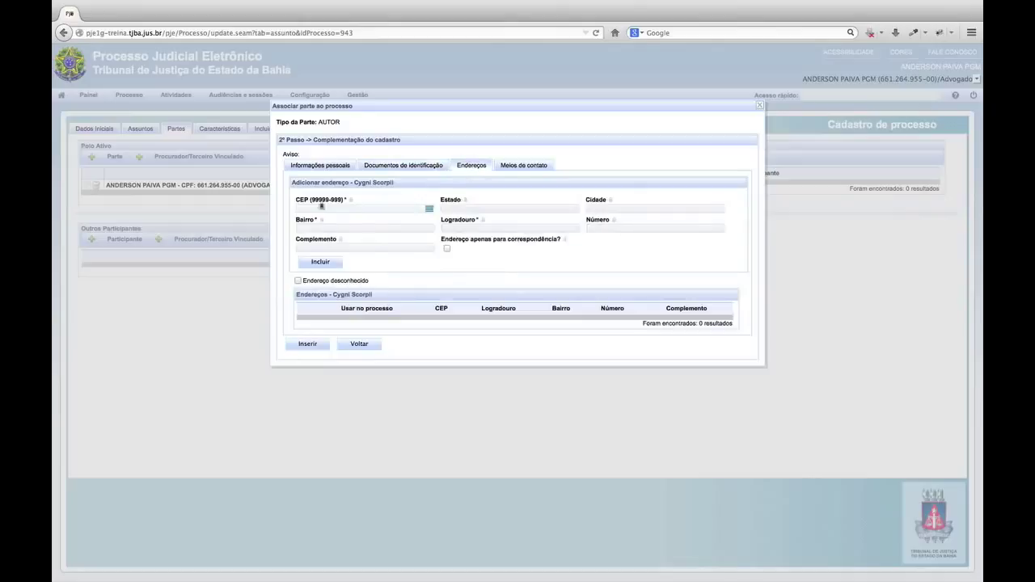
{"action": "left_click", "coordinate": [524, 166]}
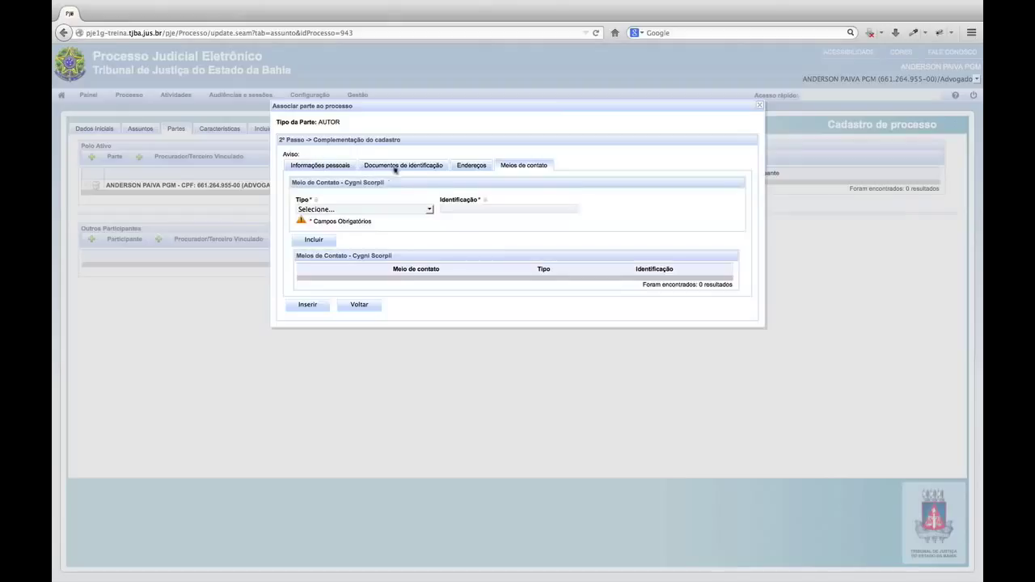
{"action": "left_click", "coordinate": [470, 166]}
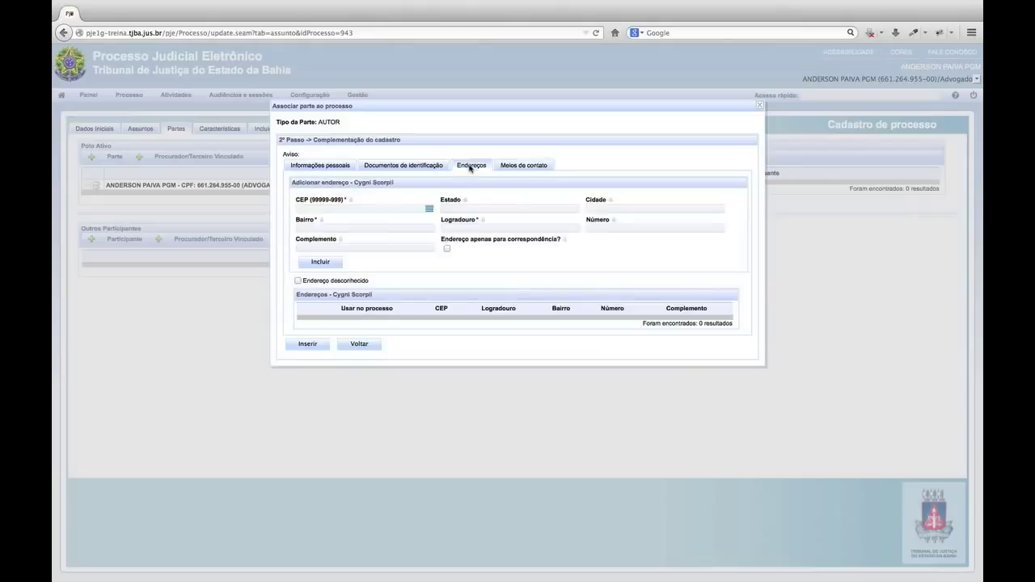
Add the plaintiff's address from the CEP's suggested street with number 9, then insert the plaintiff as AUTOR.
{"action": "left_click", "coordinate": [296, 208]}
{"action": "type", "text": "40701-970"}
{"action": "key", "text": "BackSpace"}
{"action": "type", "text": "40243-3"}
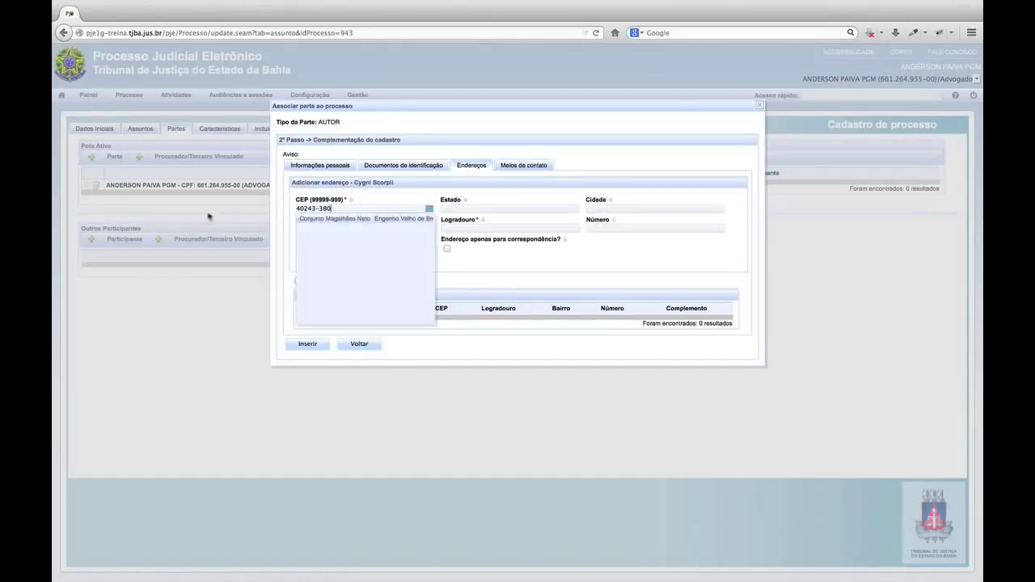
{"action": "left_click", "coordinate": [320, 220]}
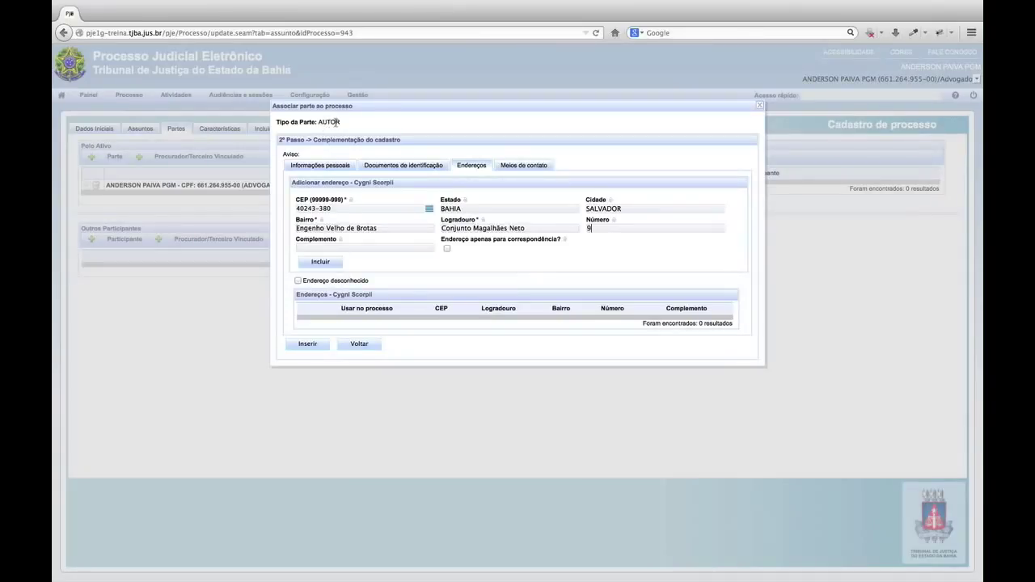
{"action": "left_click", "coordinate": [321, 262]}
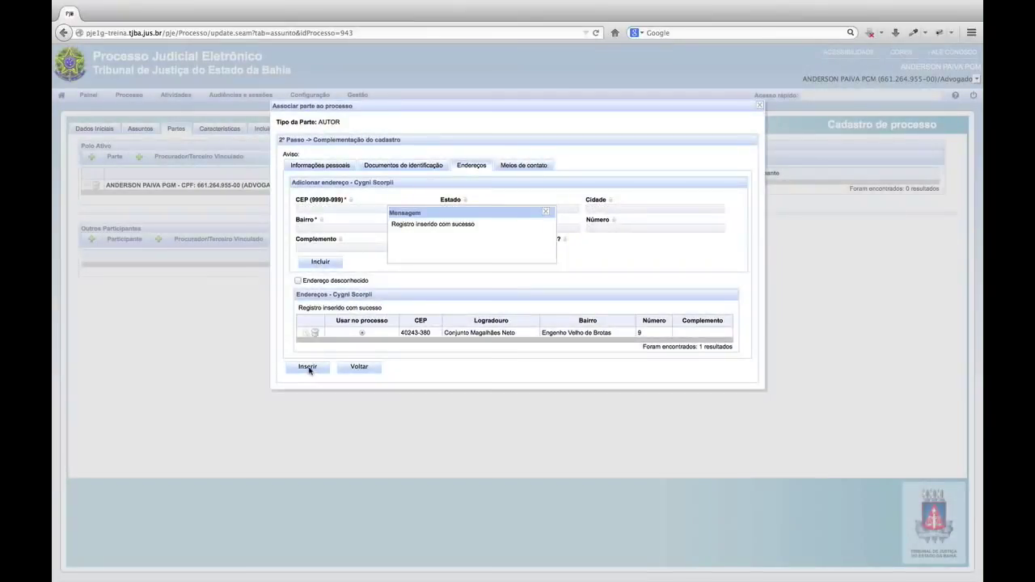
{"action": "left_click", "coordinate": [307, 368]}
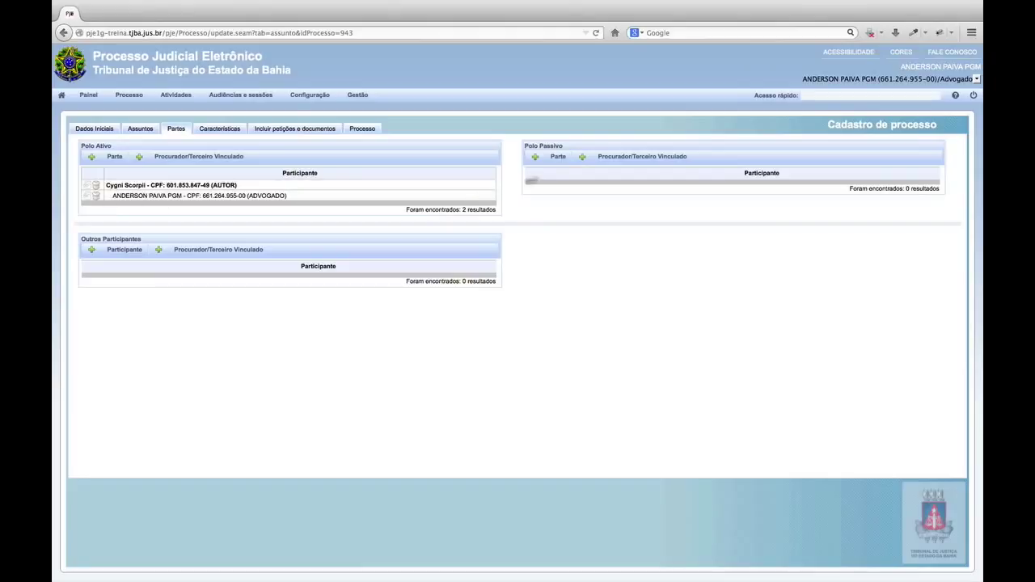
Open the party-association form for a RÉU under Polo Passivo.
{"action": "left_click", "coordinate": [558, 157]}
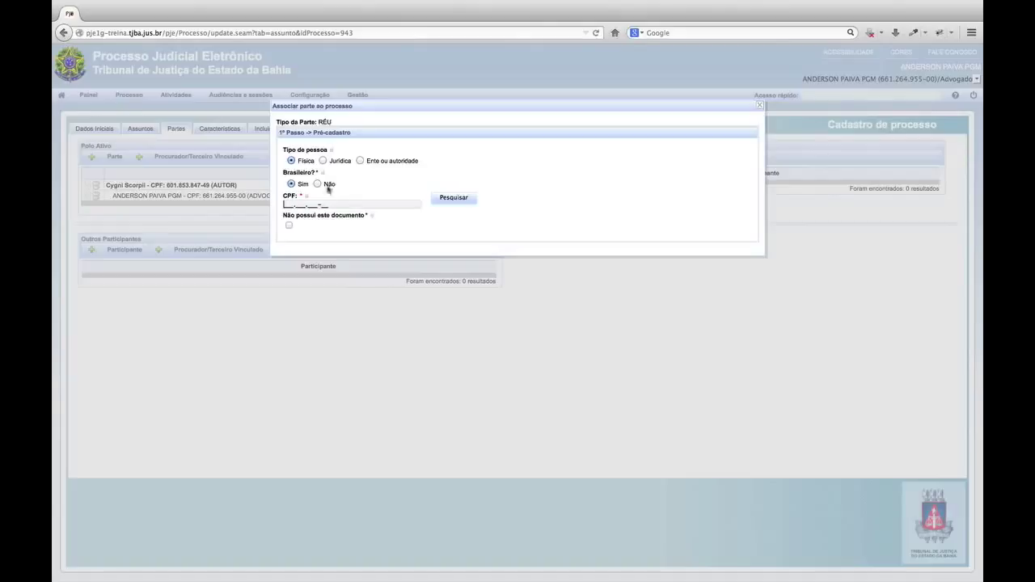
Mark the defendant as having no CPF and no other document, enter her name, and confirm.
{"action": "left_click", "coordinate": [288, 225]}
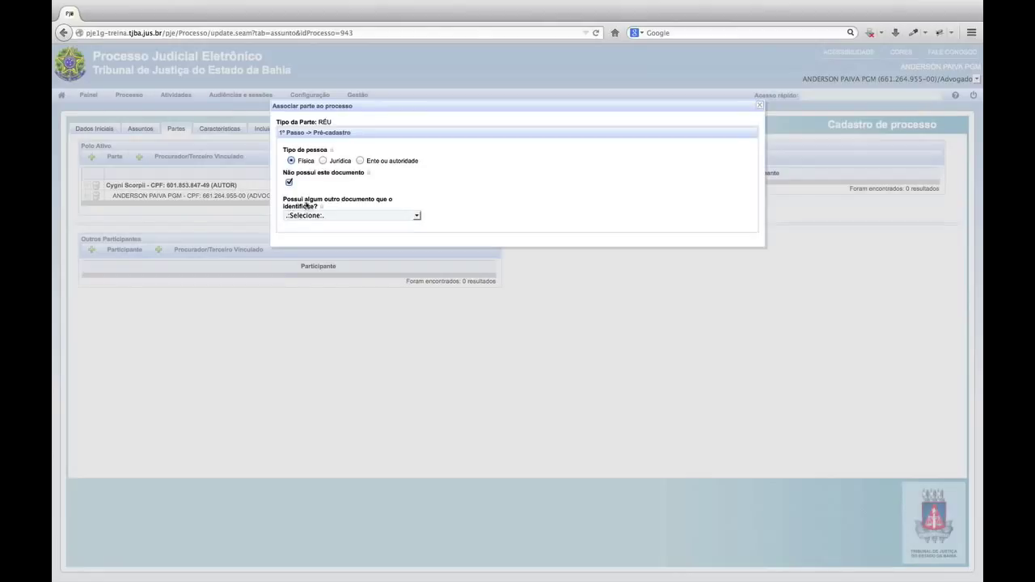
{"action": "left_click", "coordinate": [368, 216]}
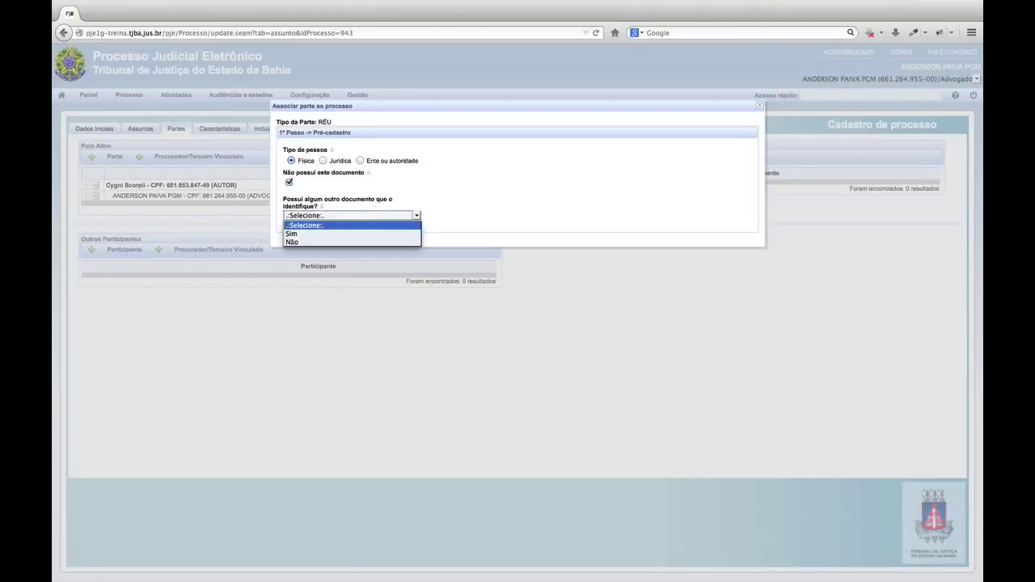
{"action": "left_click", "coordinate": [309, 234]}
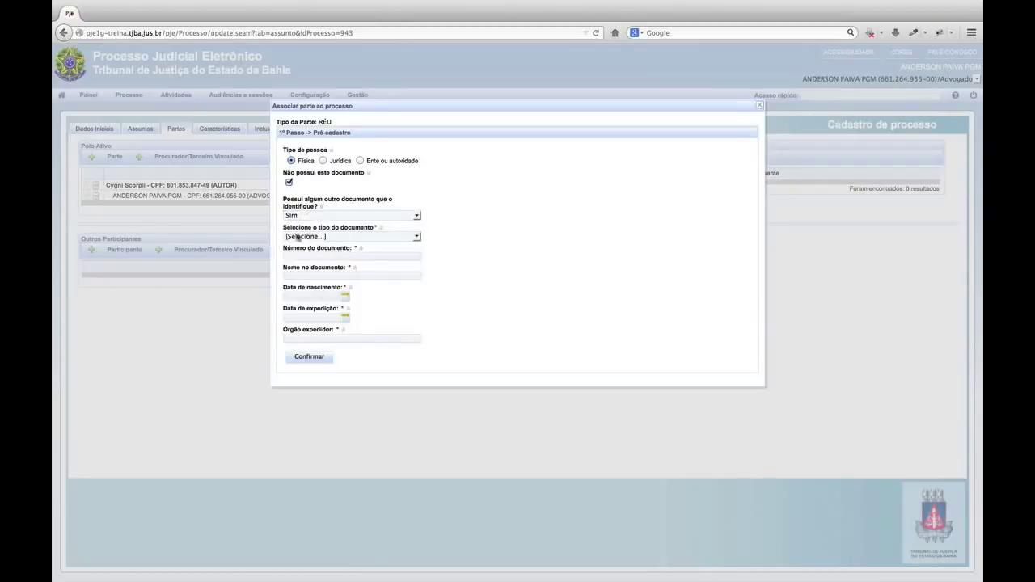
{"action": "left_click", "coordinate": [314, 236]}
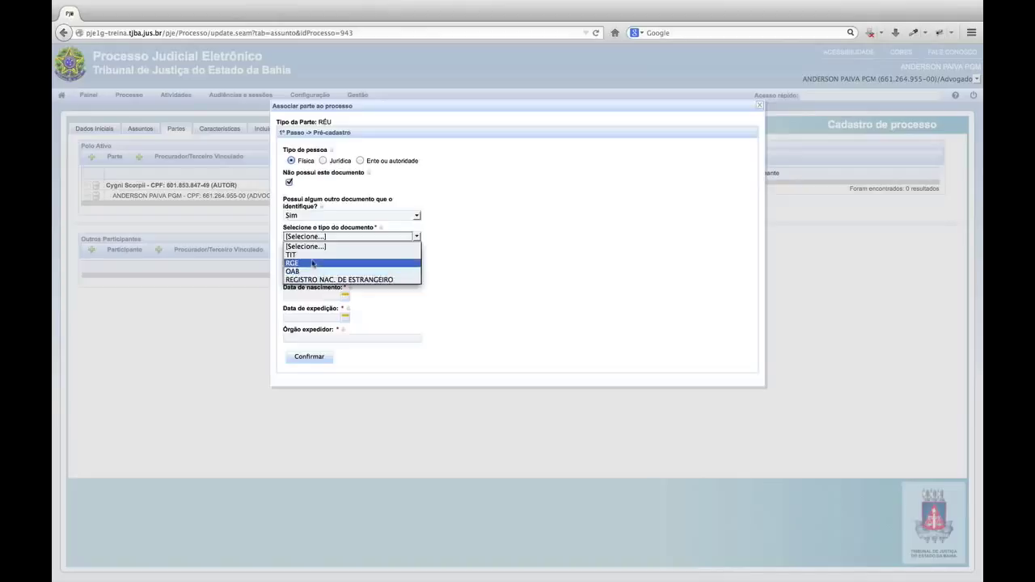
{"action": "left_click", "coordinate": [309, 271]}
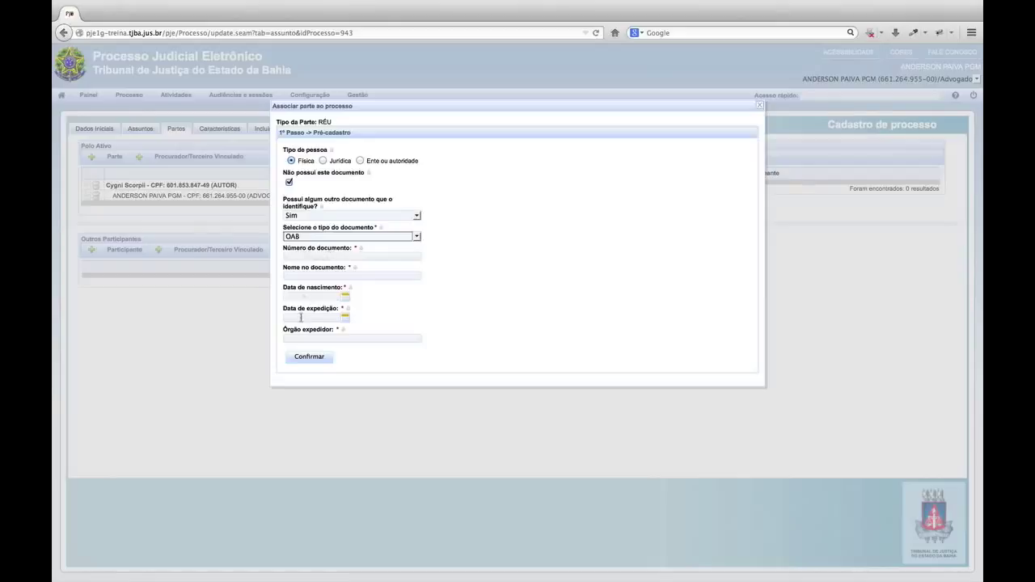
{"action": "left_click", "coordinate": [320, 215]}
{"action": "left_click", "coordinate": [301, 242]}
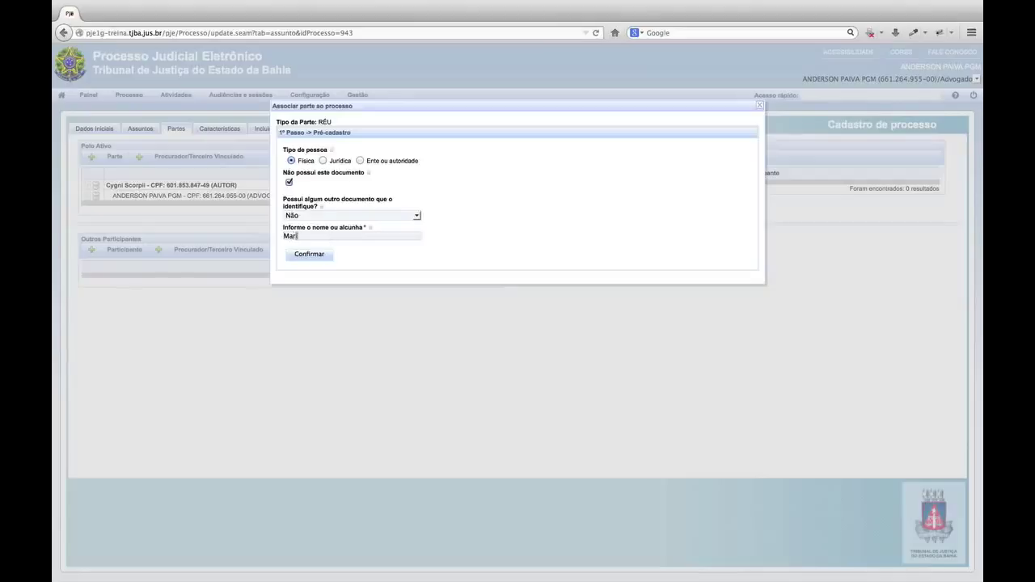
{"action": "type", "text": "da Silva"}
{"action": "left_click", "coordinate": [307, 255]}
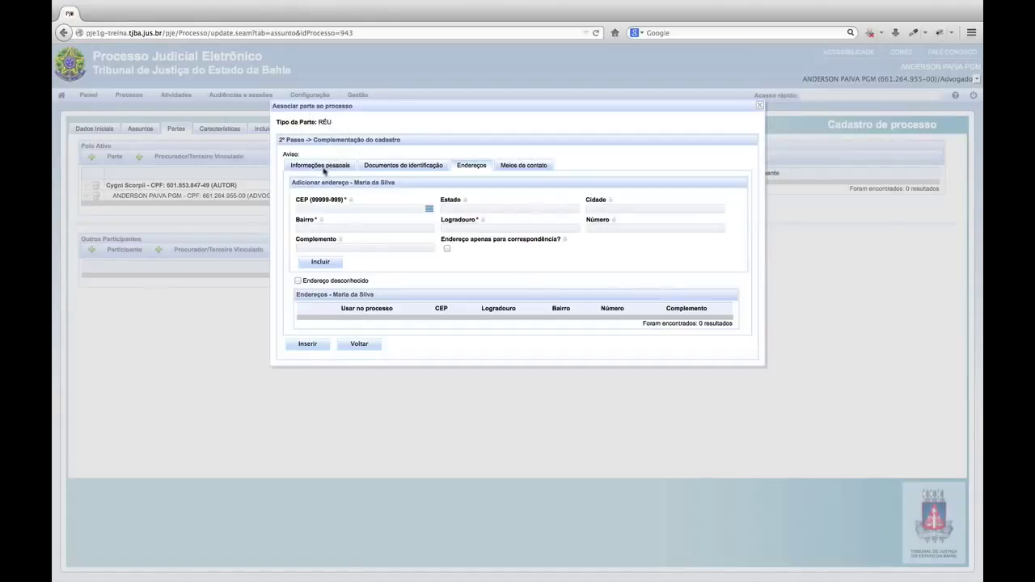
Look through the defendant's documents and contact tabs, returning to the Endereços form.
{"action": "left_click", "coordinate": [391, 166]}
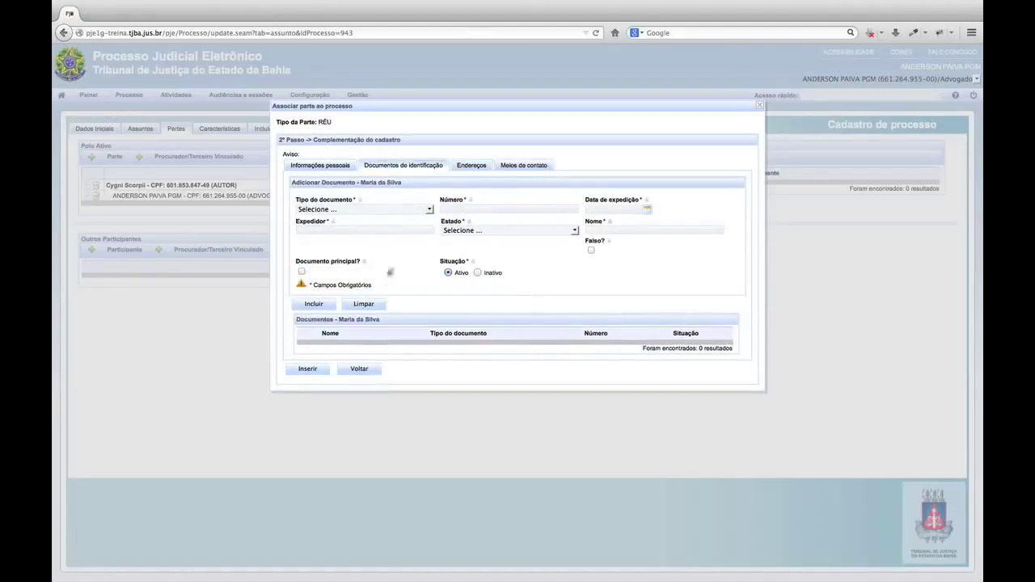
{"action": "left_click", "coordinate": [473, 166]}
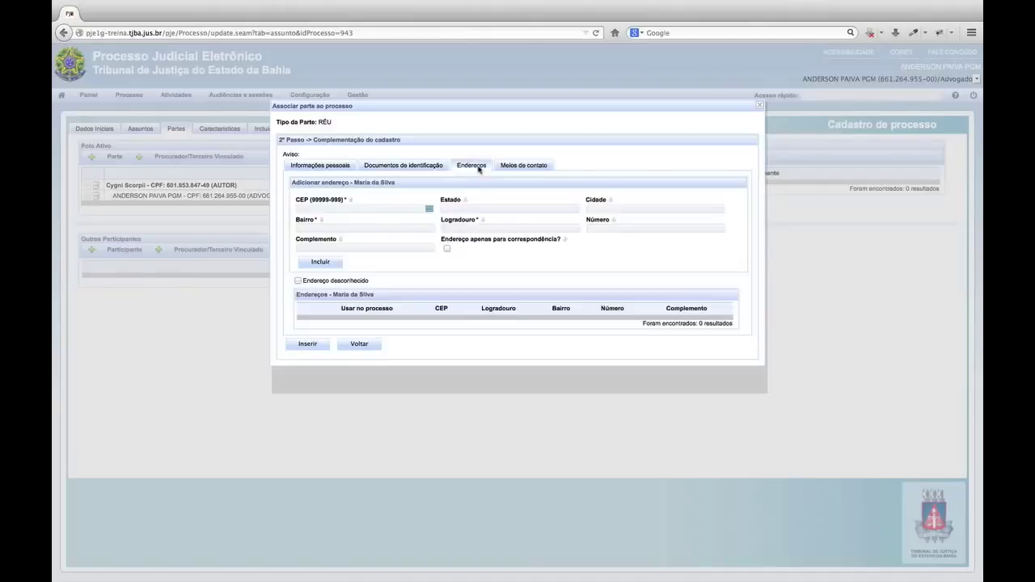
{"action": "left_click", "coordinate": [521, 166]}
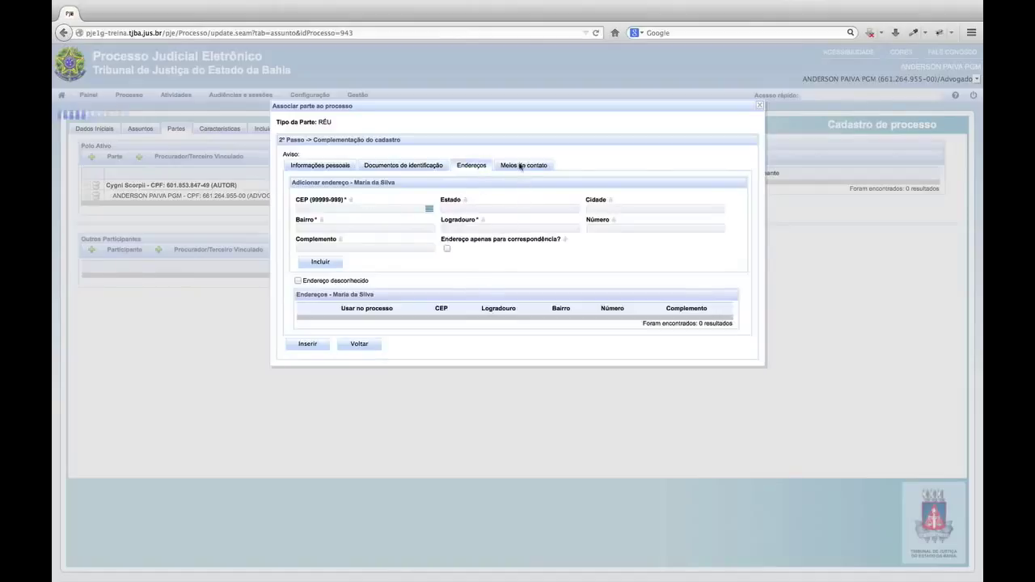
{"action": "left_click", "coordinate": [473, 167]}
{"action": "left_click", "coordinate": [298, 208]}
{"action": "type", "text": "45810-000"}
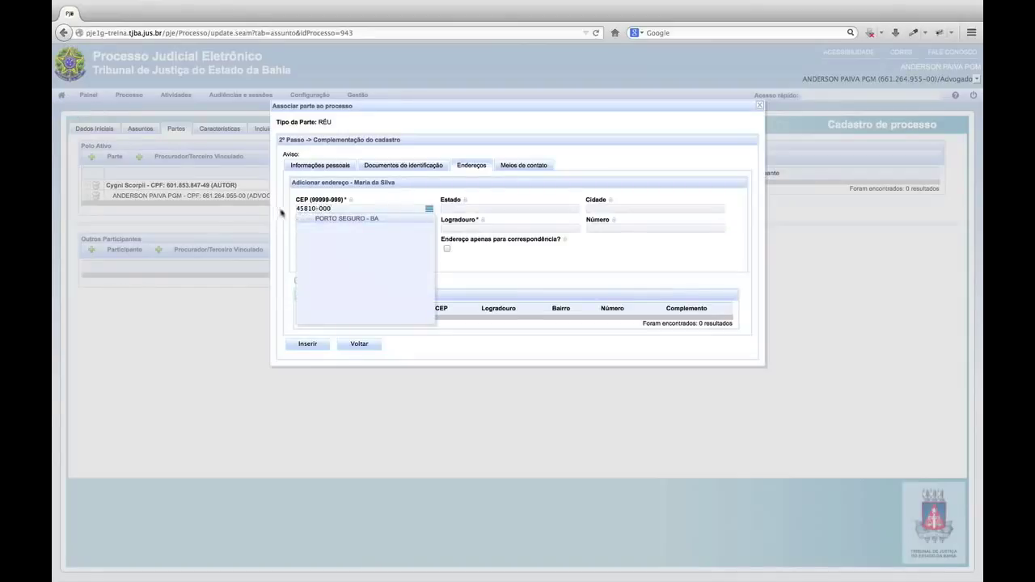
{"action": "left_click", "coordinate": [366, 221]}
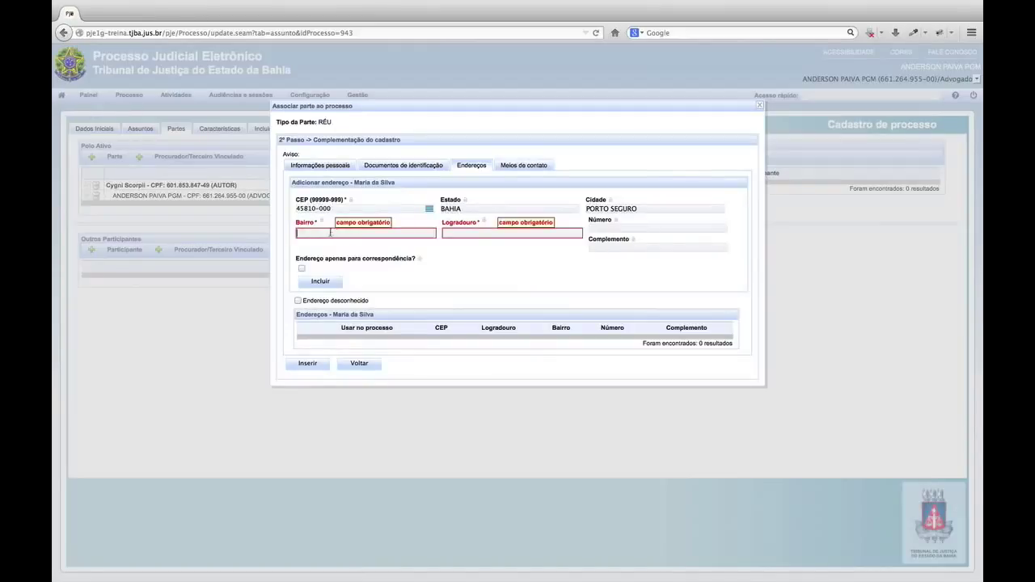
{"action": "left_click", "coordinate": [376, 233]}
{"action": "type", "text": "C"}
{"action": "type", "text": "Rua "}
{"action": "type", "text": "A"}
{"action": "left_click", "coordinate": [601, 229]}
{"action": "type", "text": "9"}
{"action": "left_click", "coordinate": [332, 281]}
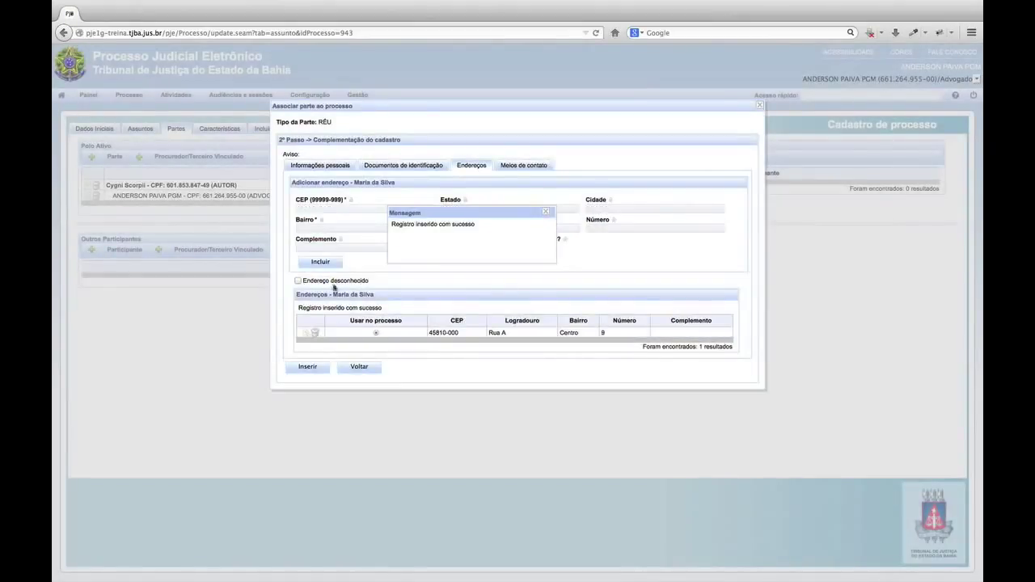
{"action": "left_click", "coordinate": [310, 369]}
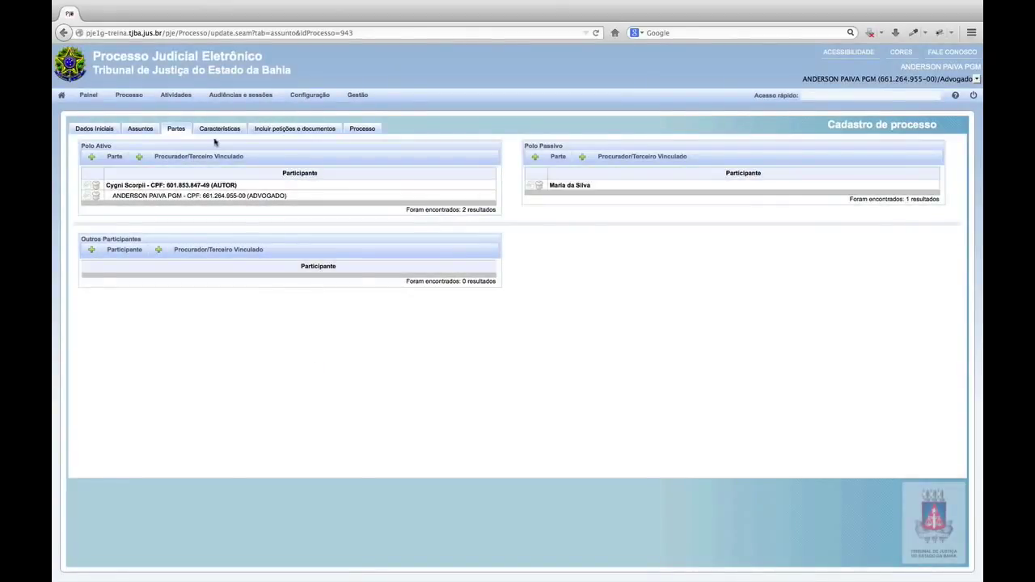
Enter and save a case value of R$ 9.000,00 on the Características step.
{"action": "left_click", "coordinate": [220, 129]}
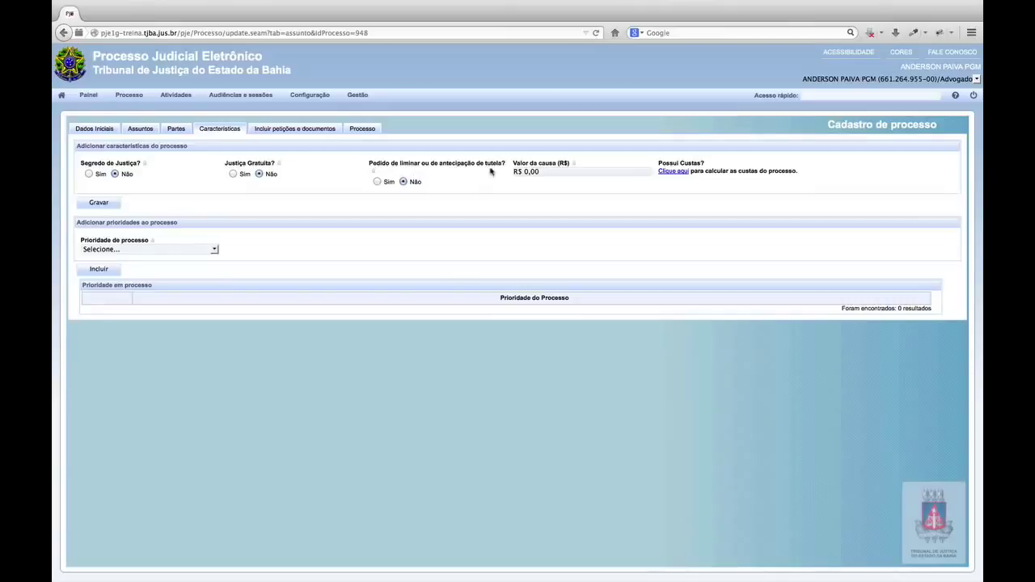
{"action": "left_click", "coordinate": [545, 172]}
{"action": "type", "text": "900000"}
{"action": "left_click", "coordinate": [94, 204]}
Include Idoso(a) as the process priority.
{"action": "left_click", "coordinate": [173, 250]}
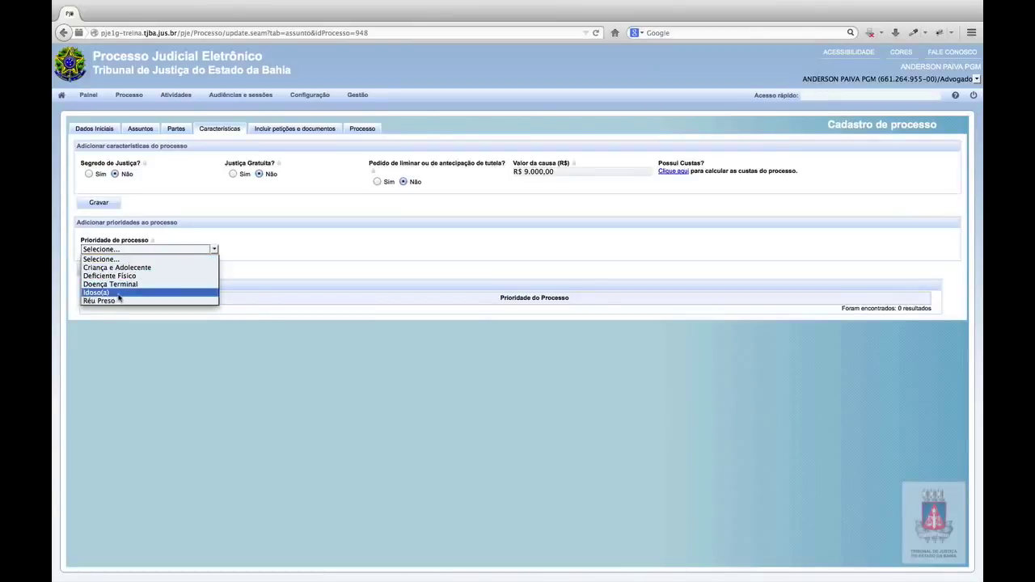
{"action": "left_click", "coordinate": [119, 299]}
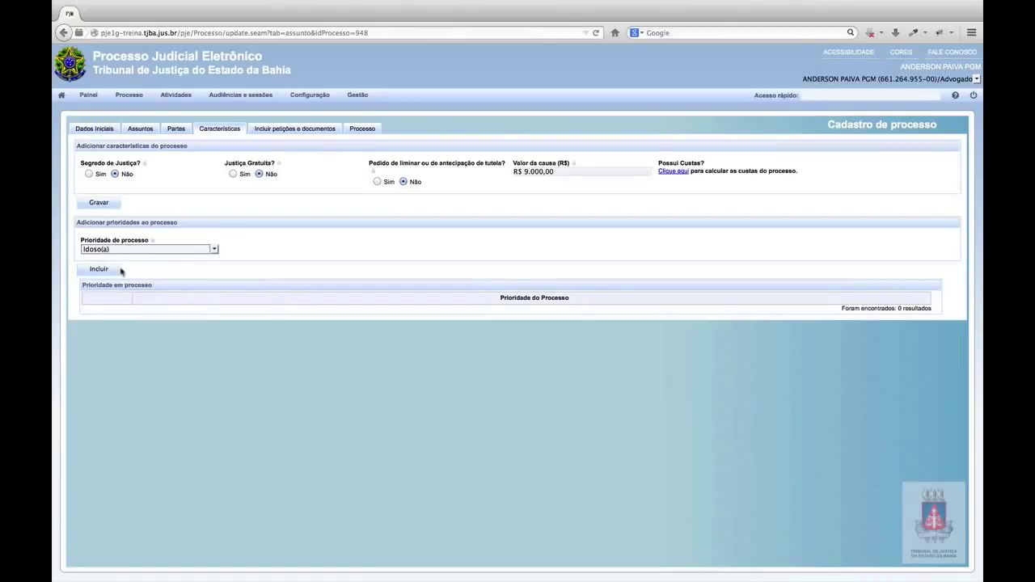
{"action": "left_click", "coordinate": [99, 269]}
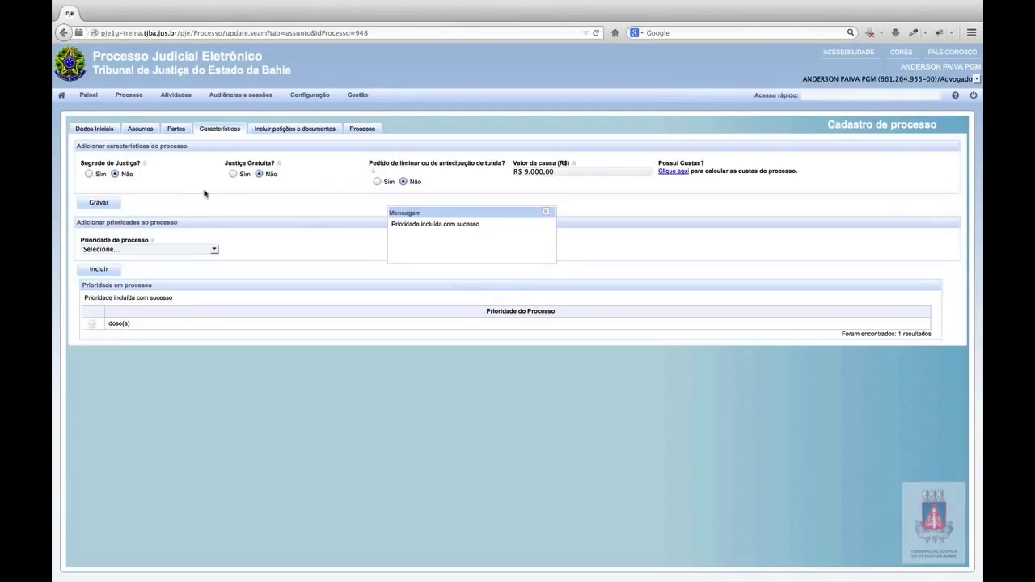
Type the 'Petição Inicial' text directly without pasting from Word, save it, and sign it in test mode.
{"action": "left_click", "coordinate": [312, 130]}
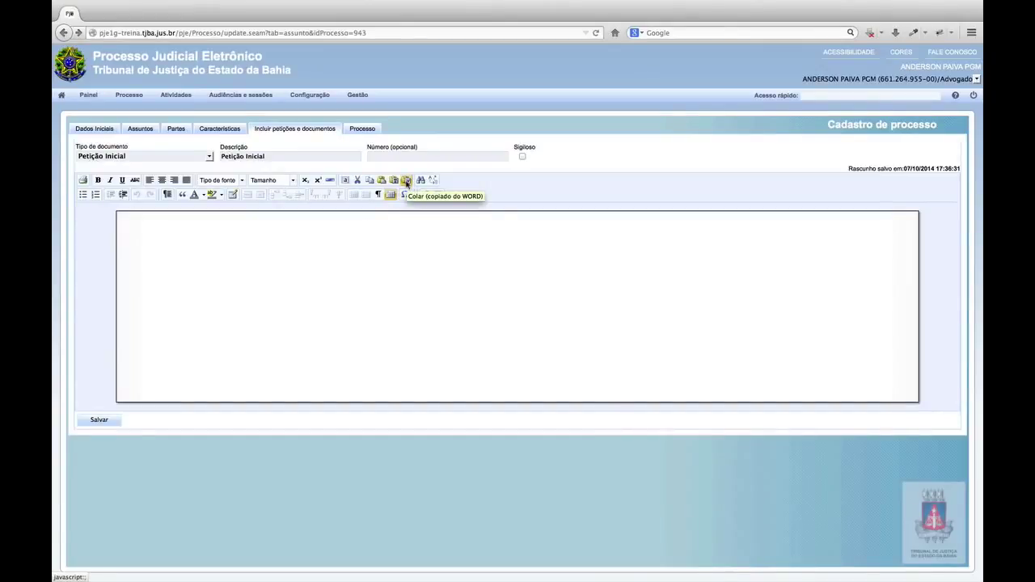
{"action": "left_click", "coordinate": [405, 180]}
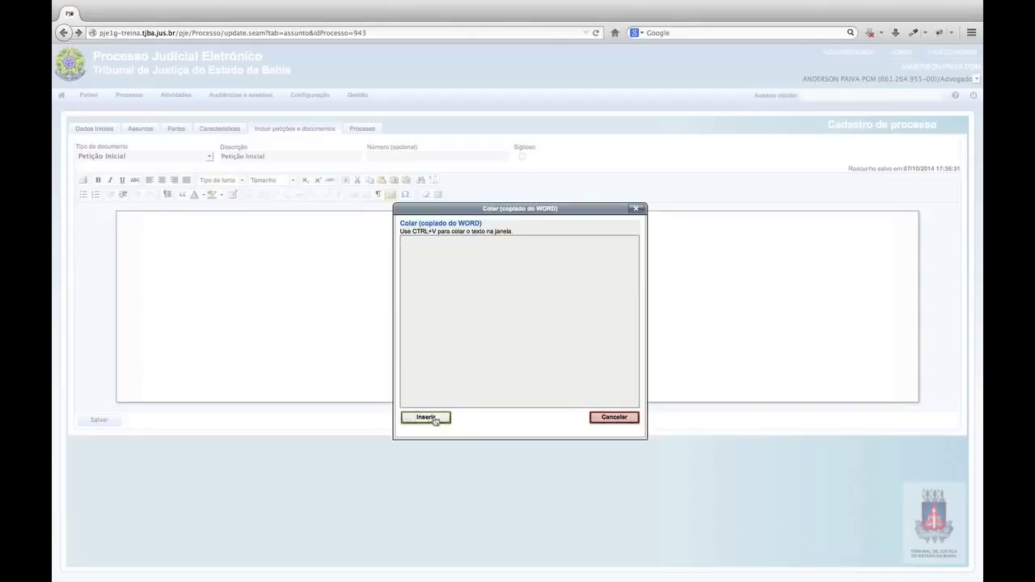
{"action": "left_click", "coordinate": [614, 417]}
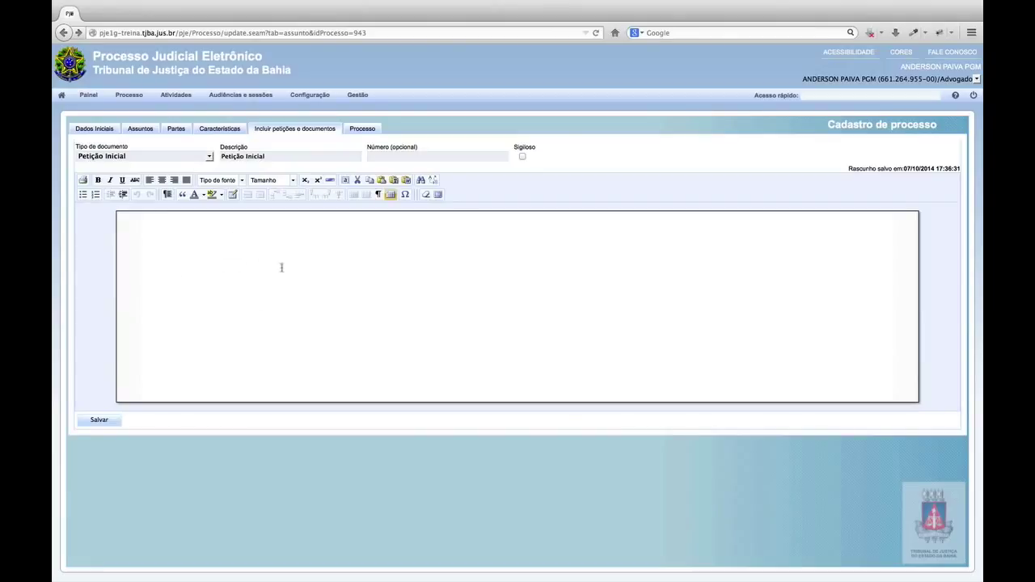
{"action": "type", "text": "Petição Inicial"}
{"action": "left_click", "coordinate": [98, 420]}
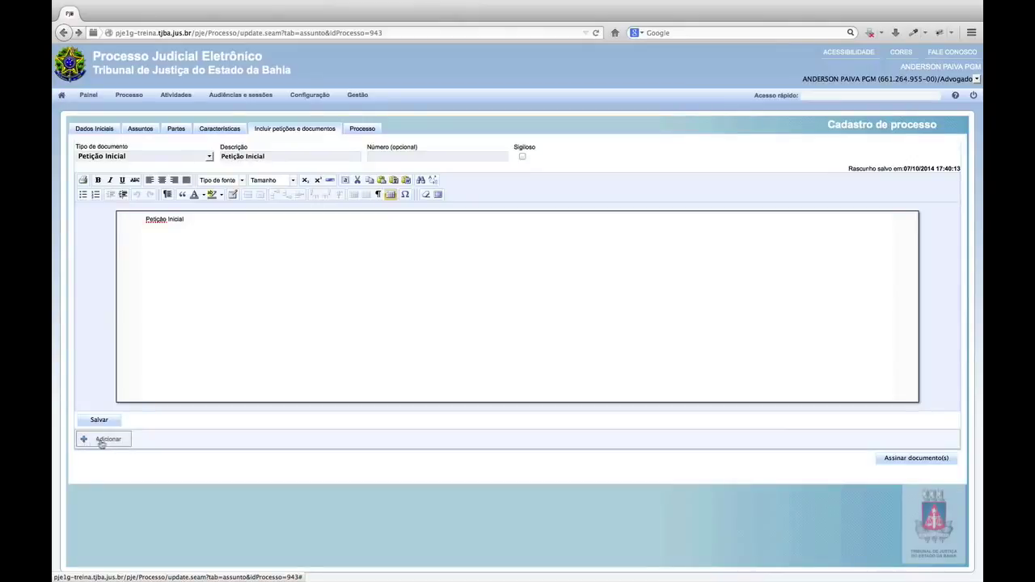
{"action": "left_click", "coordinate": [910, 459]}
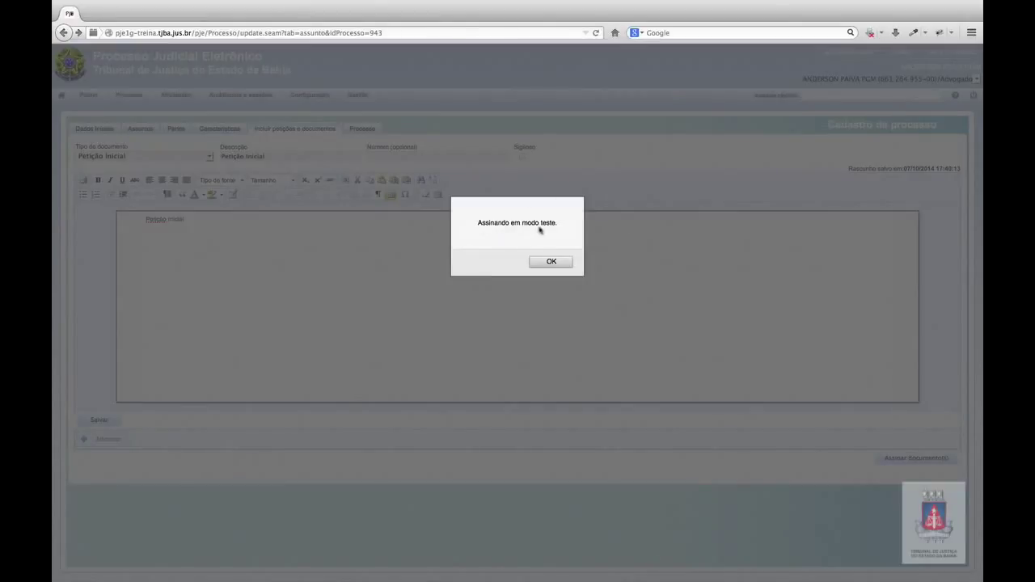
{"action": "left_click", "coordinate": [551, 262]}
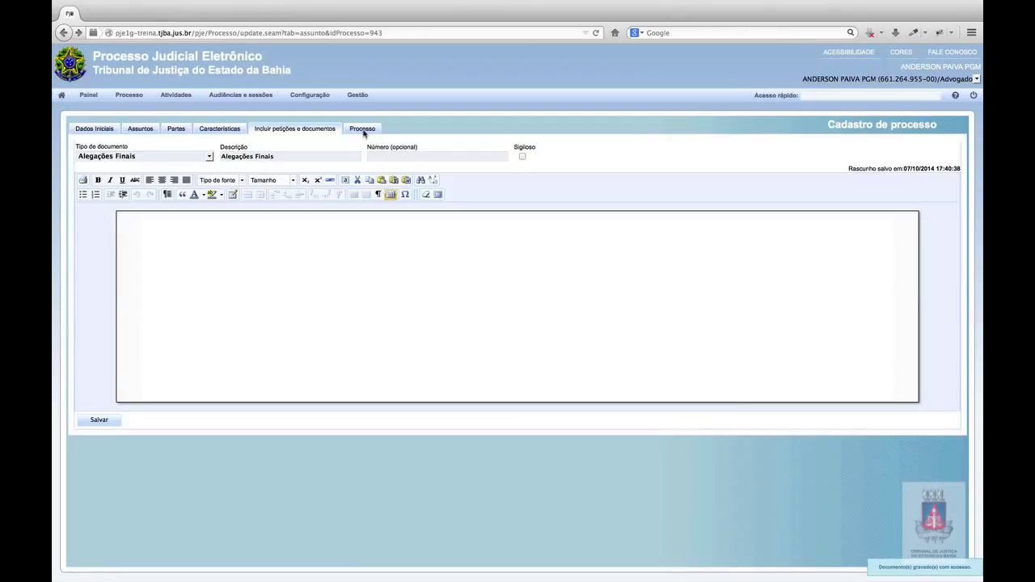
Expand the process summary's documents and open the signed Petição Inicial in a new tab.
{"action": "left_click", "coordinate": [364, 132]}
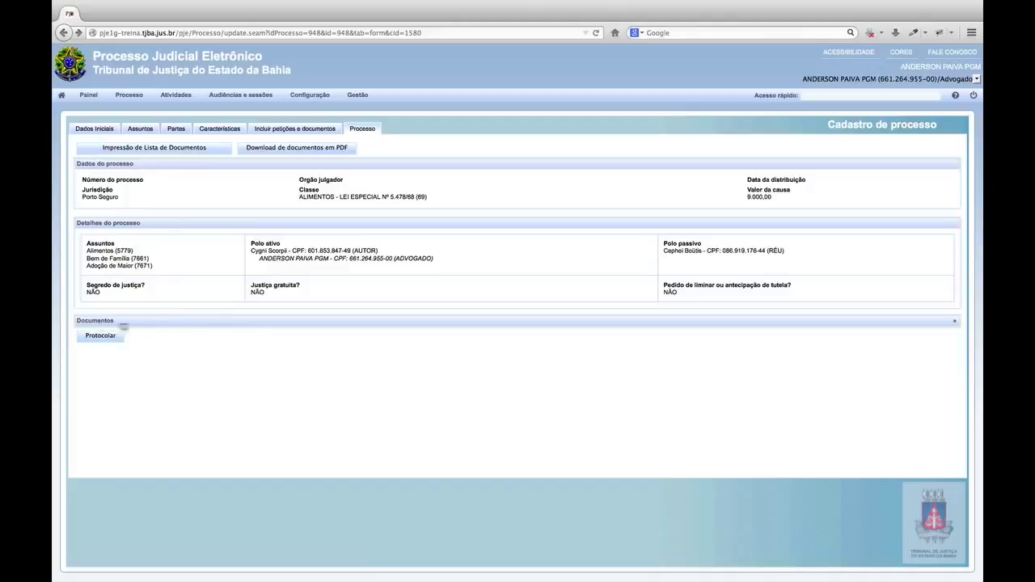
{"action": "left_click", "coordinate": [198, 324]}
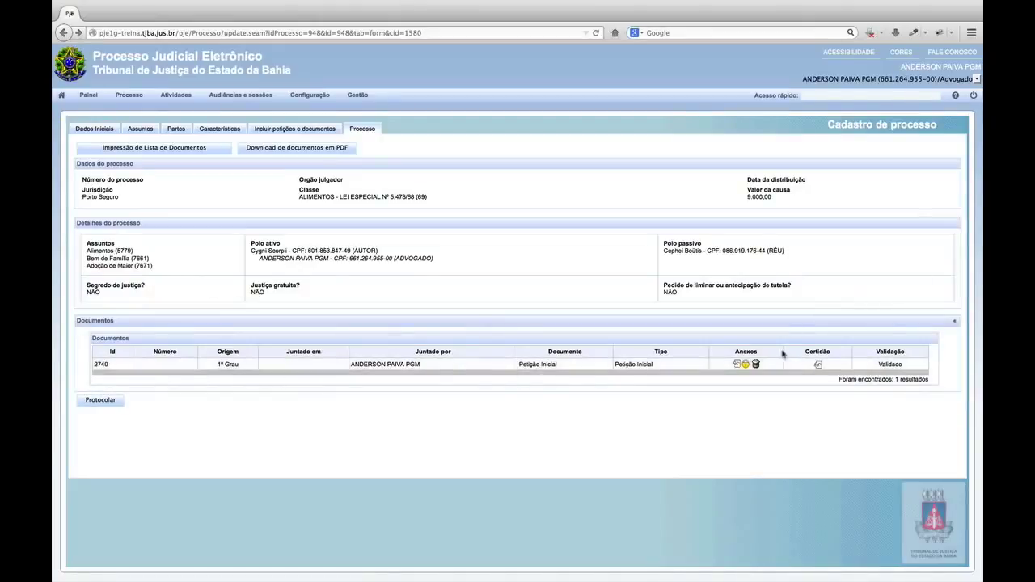
{"action": "left_click", "coordinate": [737, 366]}
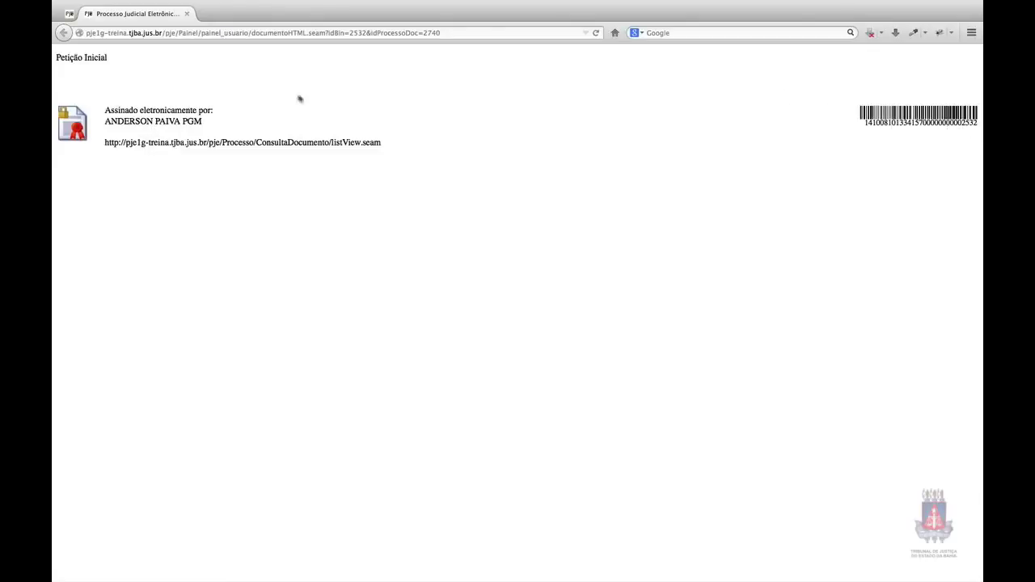
View the process receipt PDF, then protocol the process for distribution to 1ª Vara de Família de Porto Seguro.
{"action": "left_click", "coordinate": [70, 13]}
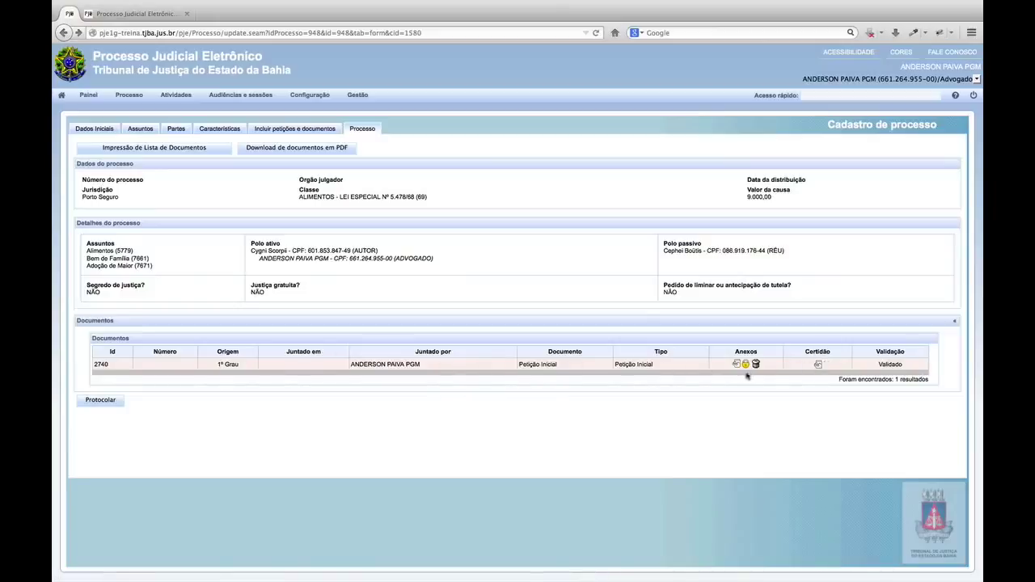
{"action": "left_click", "coordinate": [817, 365]}
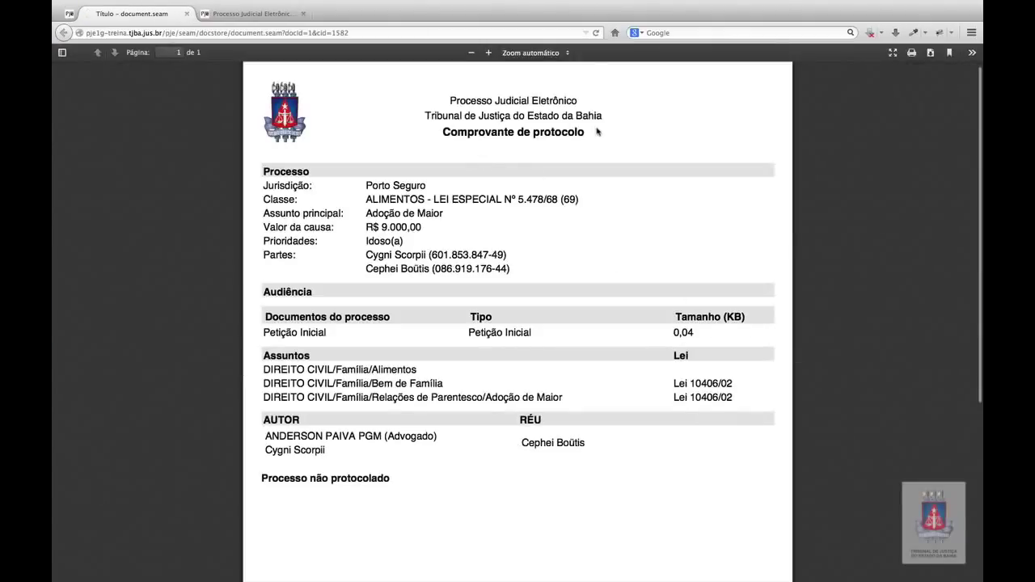
{"action": "left_click", "coordinate": [71, 14]}
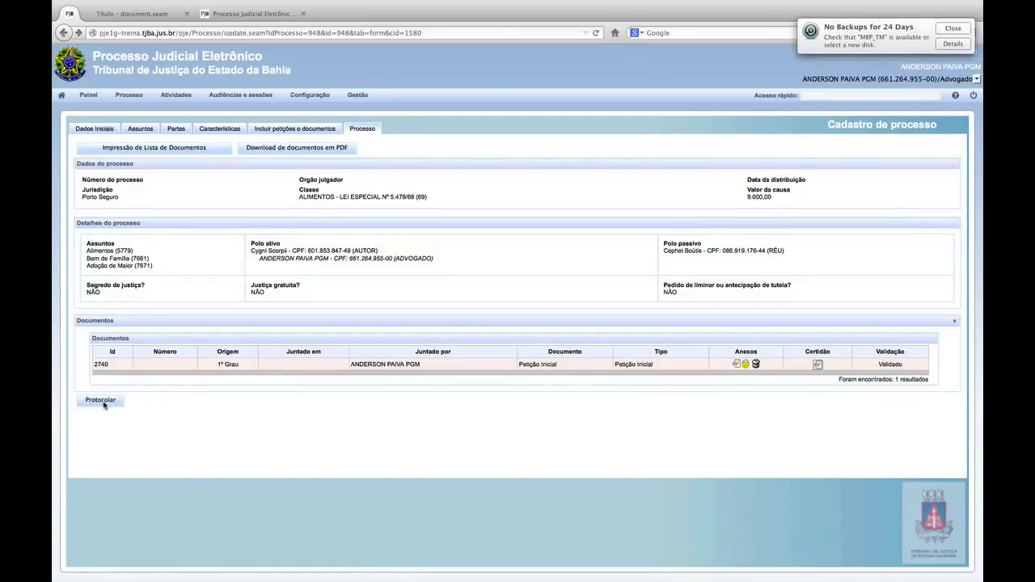
{"action": "left_click", "coordinate": [103, 401]}
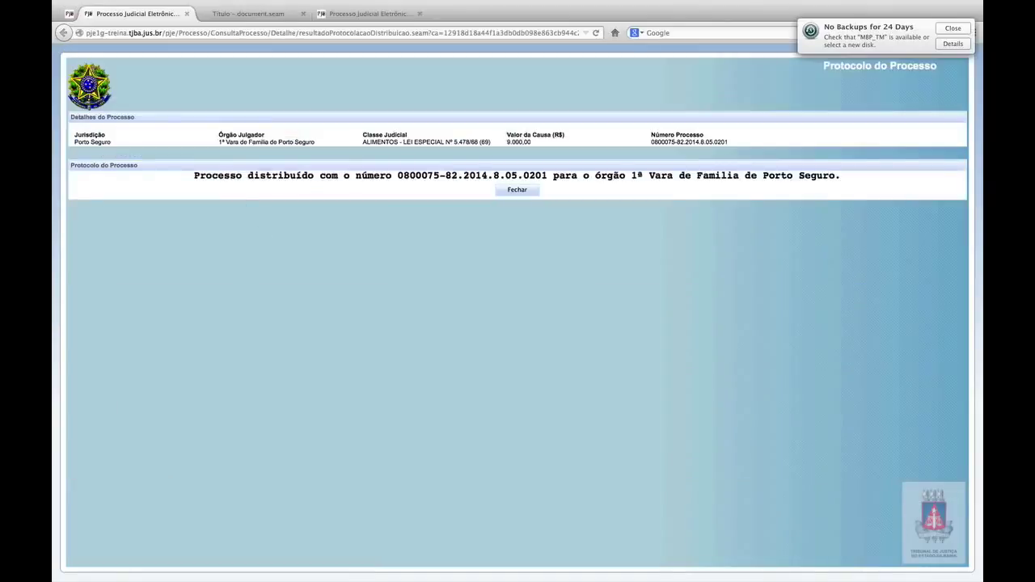